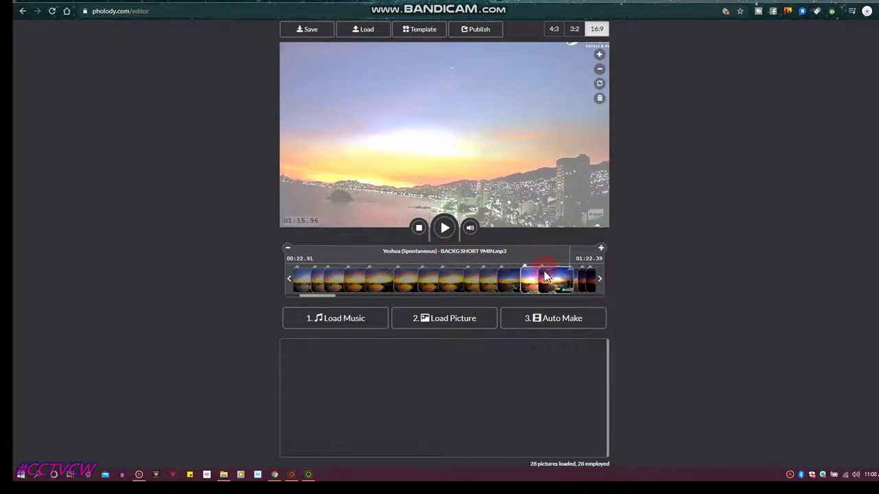
Enlarge the pinkish sunset slide at 01:10.87, shift it up in its frame, and start the preview
{"action": "double_click", "coordinate": [545, 277]}
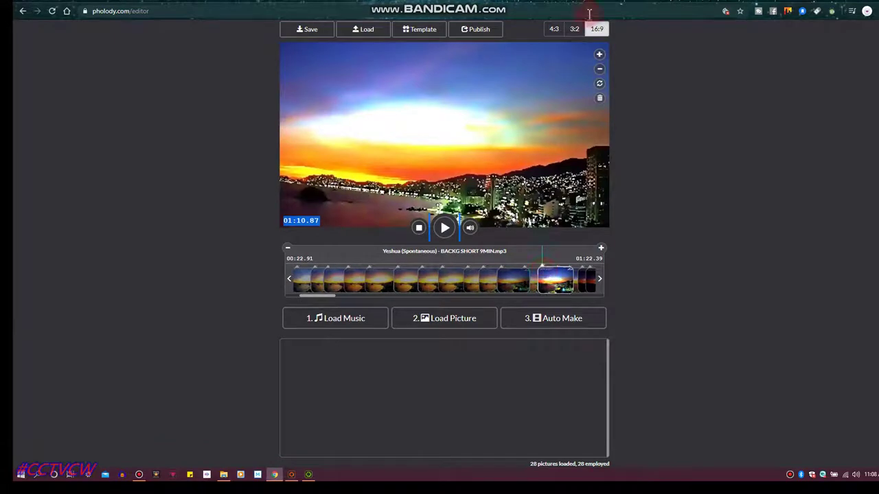
{"action": "left_click", "coordinate": [600, 55]}
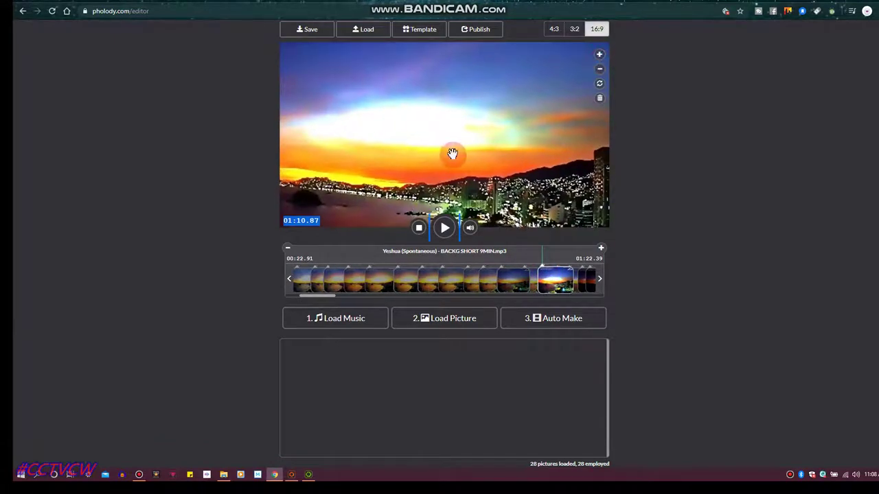
{"action": "left_click_drag", "start_coordinate": [453, 154], "coordinate": [467, 107]}
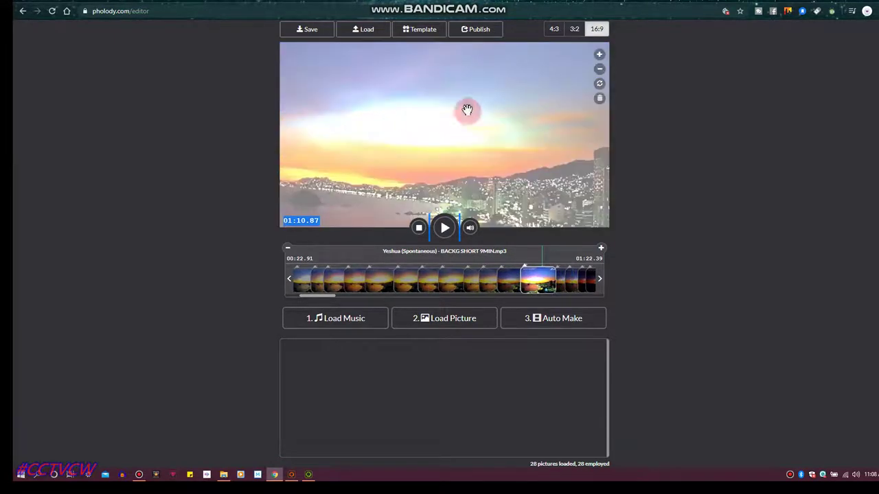
{"action": "left_click", "coordinate": [419, 229]}
Play the slideshow preview and pause it at 01:04.92 on the city-lights sunset
{"action": "left_click", "coordinate": [445, 228]}
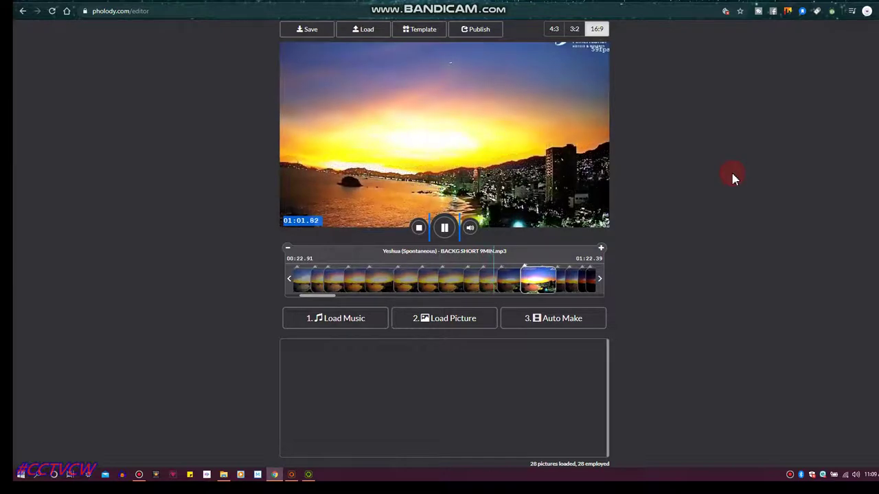
{"action": "left_click", "coordinate": [445, 229]}
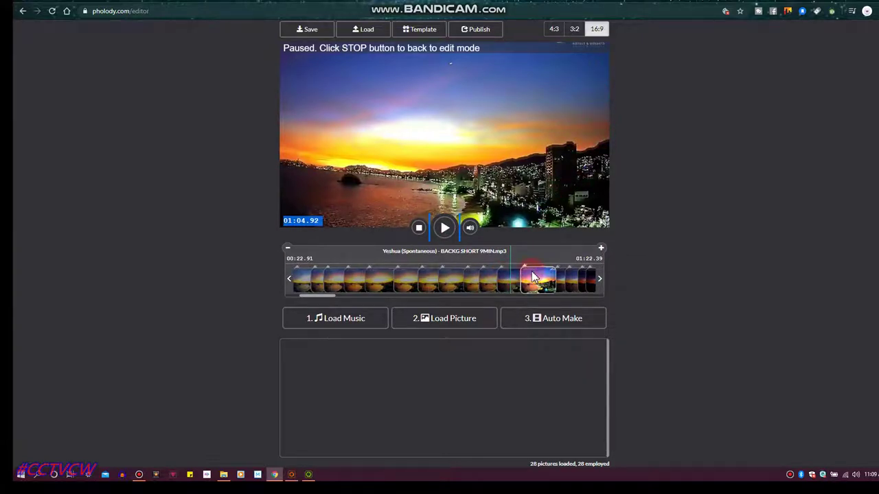
Stop playback, then enlarge the golden sunset slide at 01:03.25 and re-center it in the frame
{"action": "left_click", "coordinate": [419, 228]}
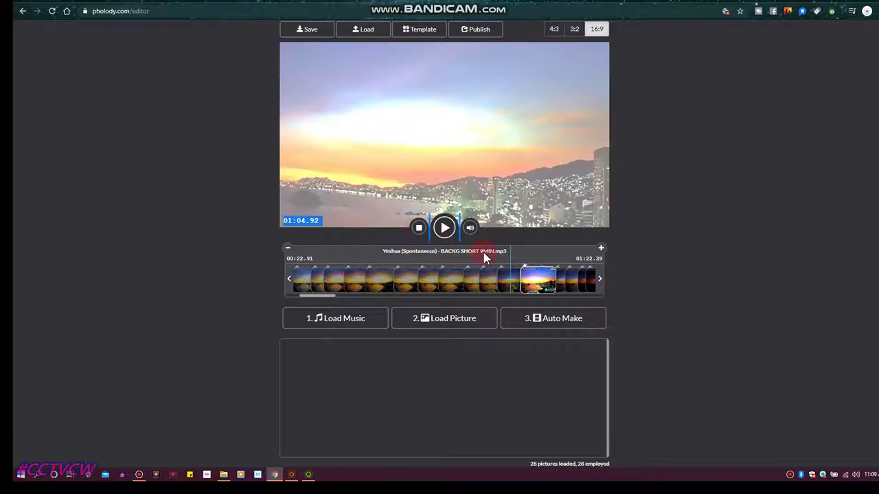
{"action": "left_click", "coordinate": [511, 277]}
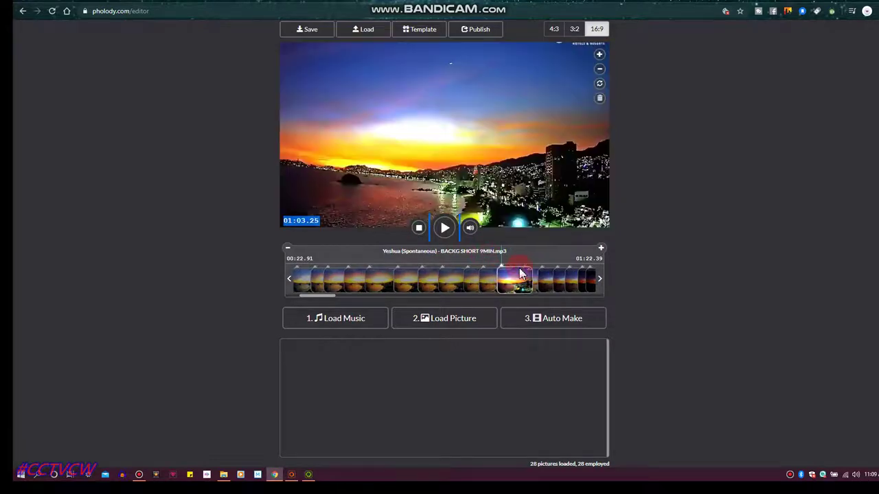
{"action": "left_click", "coordinate": [599, 55]}
{"action": "left_click", "coordinate": [600, 55]}
{"action": "left_click", "coordinate": [529, 112]}
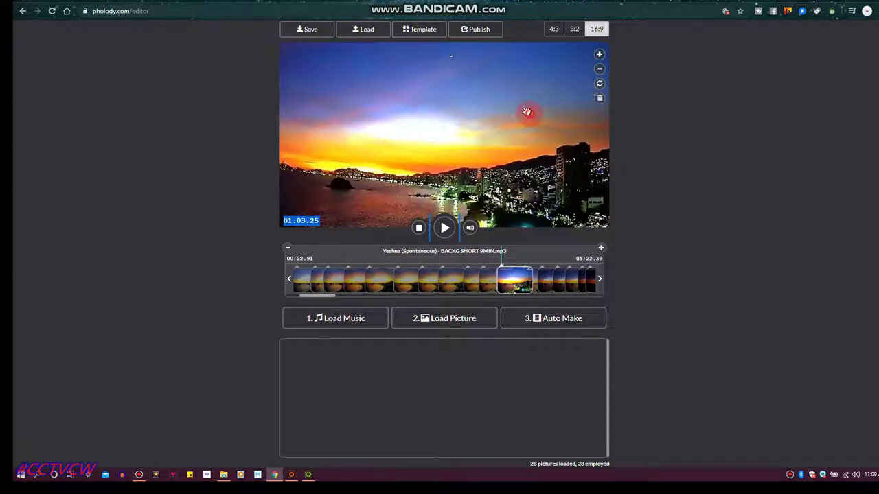
{"action": "mouse_move", "coordinate": [527, 112]}
{"action": "left_mouse_down"}
{"action": "mouse_move", "coordinate": [513, 117]}
{"action": "mouse_move", "coordinate": [522, 114]}
{"action": "left_mouse_up"}
{"action": "left_click_drag", "start_coordinate": [521, 269], "coordinate": [536, 273]}
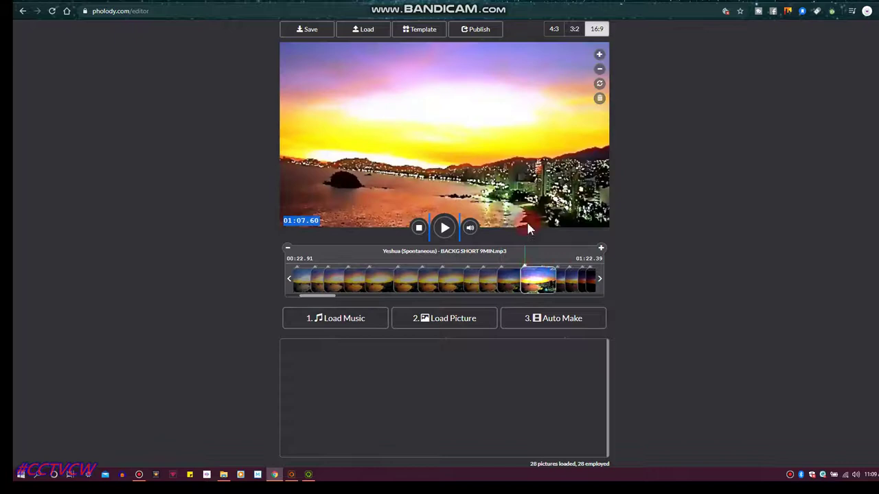
{"action": "left_click", "coordinate": [599, 55]}
{"action": "mouse_move", "coordinate": [521, 135]}
{"action": "left_mouse_down"}
{"action": "mouse_move", "coordinate": [526, 123]}
{"action": "mouse_move", "coordinate": [530, 131]}
{"action": "left_mouse_up"}
Nudge the yellow sunset-with-rock picture at 01:07.60 down-left and move it one slot later
{"action": "left_click", "coordinate": [512, 280]}
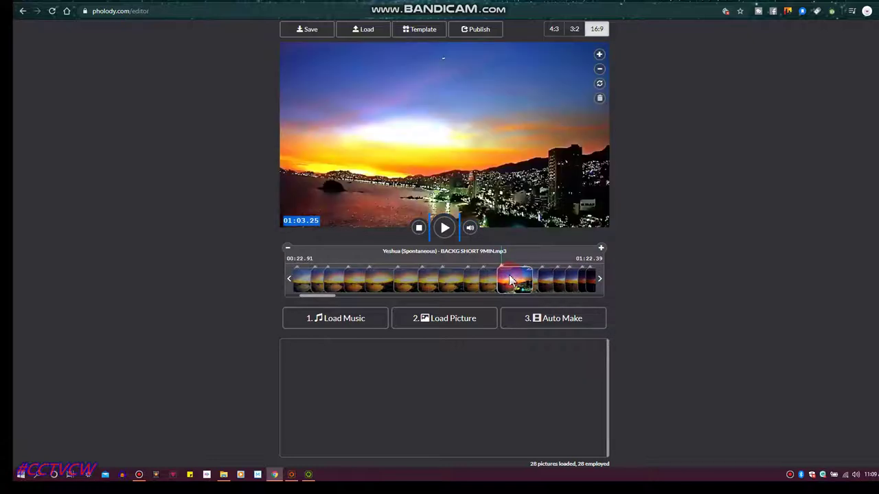
{"action": "left_click", "coordinate": [537, 280]}
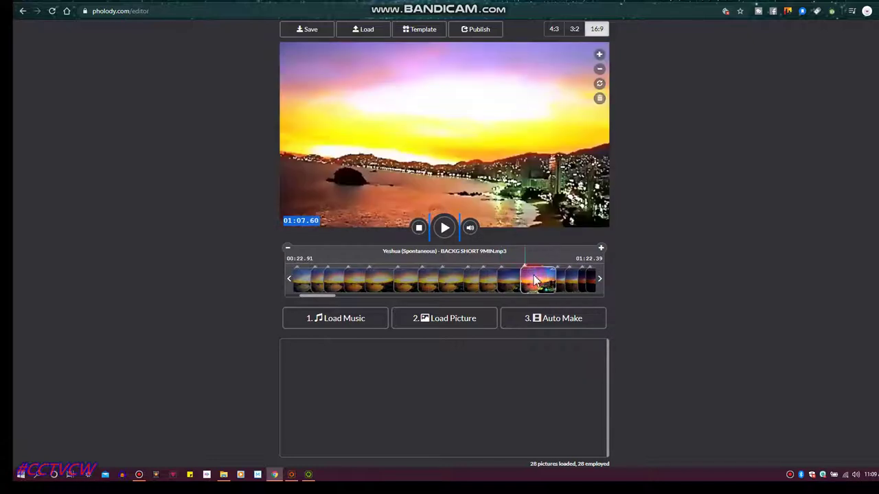
{"action": "left_click_drag", "start_coordinate": [475, 158], "coordinate": [467, 171]}
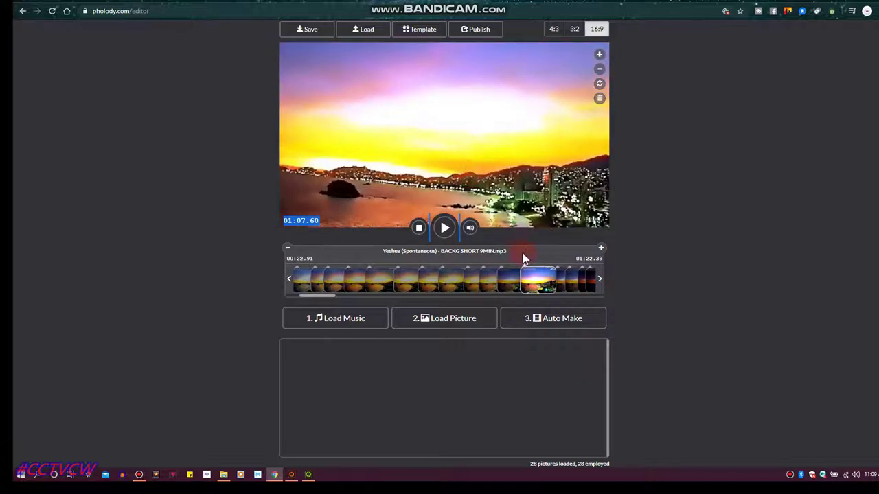
{"action": "left_click", "coordinate": [548, 275]}
{"action": "left_click_drag", "start_coordinate": [547, 272], "coordinate": [543, 268]}
{"action": "left_click", "coordinate": [569, 83]}
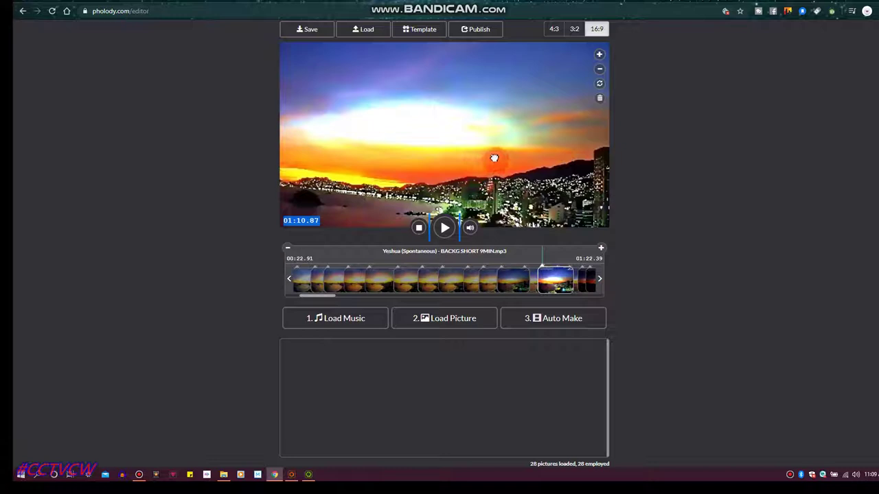
Enlarge the pinkish sunset picture twice and shift the yellow sunset-with-rock picture up and right
{"action": "left_click", "coordinate": [596, 55]}
{"action": "left_click", "coordinate": [596, 54]}
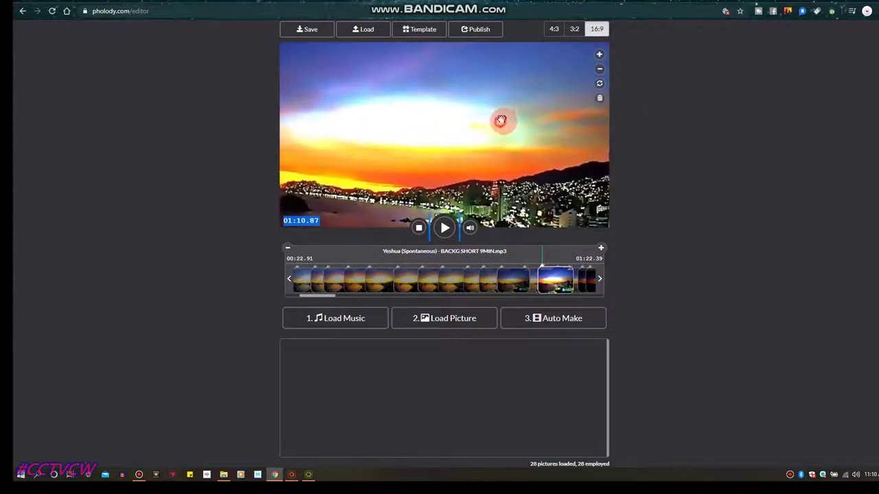
{"action": "left_click_drag", "start_coordinate": [500, 121], "coordinate": [514, 112]}
{"action": "left_click", "coordinate": [537, 274]}
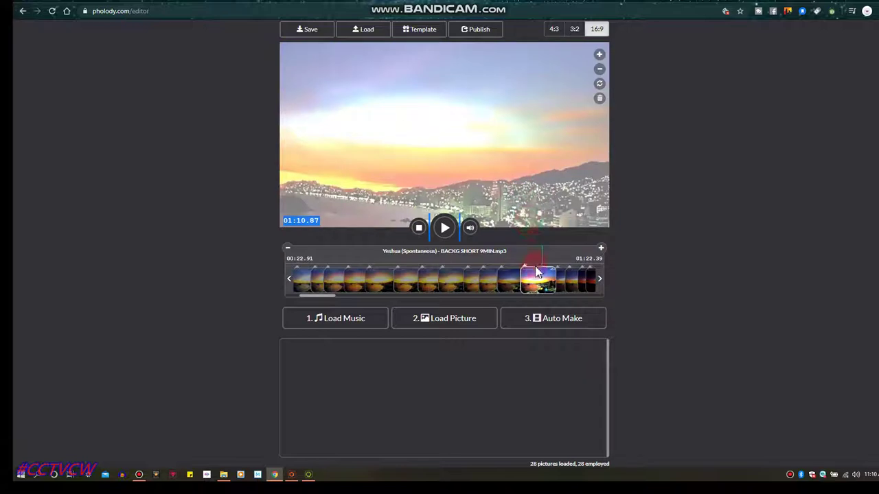
{"action": "left_click", "coordinate": [537, 275]}
{"action": "left_click_drag", "start_coordinate": [572, 130], "coordinate": [580, 120]}
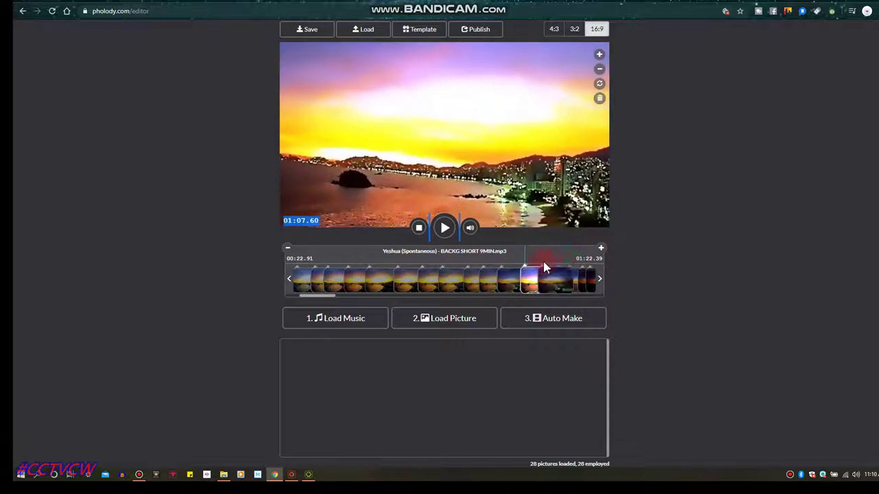
{"action": "left_click", "coordinate": [546, 276]}
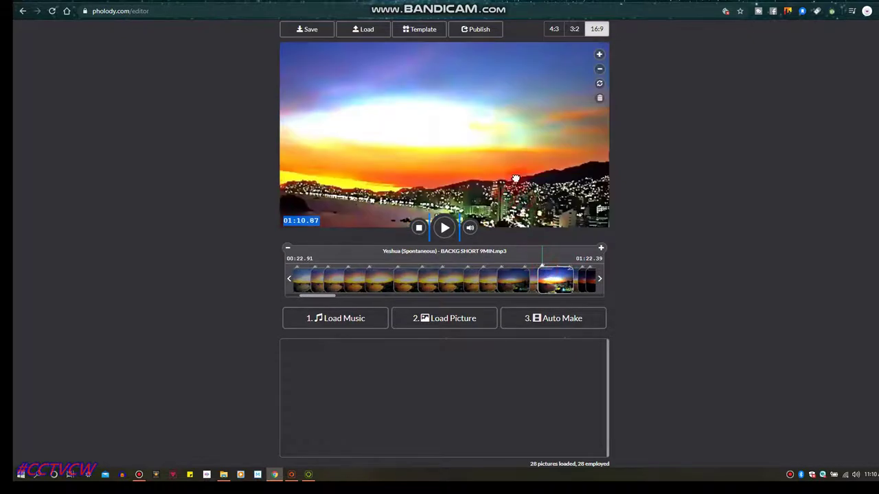
Enlarge and raise the yellow sunset-with-rock picture, then enlarge and reposition the pinkish sunset
{"action": "left_click", "coordinate": [545, 276]}
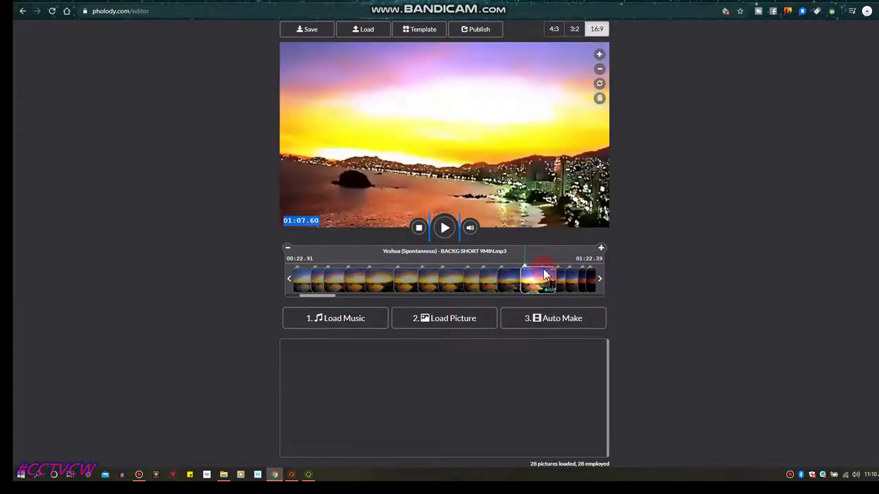
{"action": "left_click", "coordinate": [599, 55]}
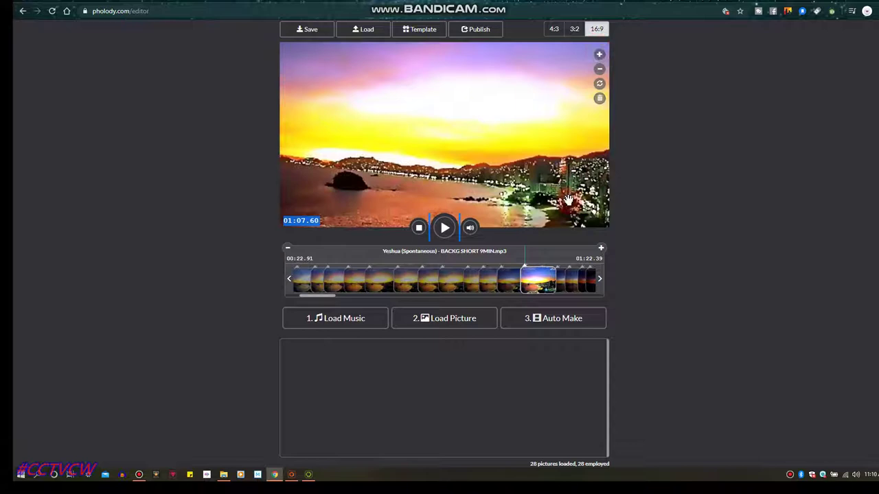
{"action": "left_click_drag", "start_coordinate": [490, 126], "coordinate": [491, 115]}
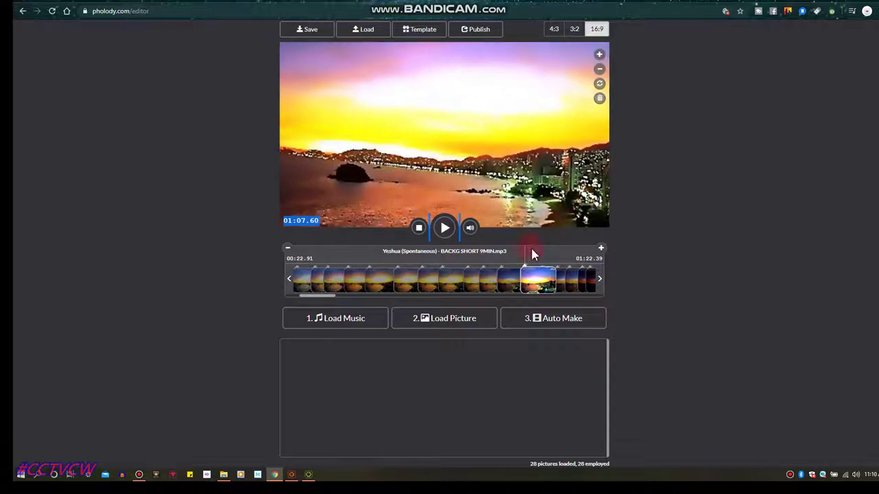
{"action": "left_click", "coordinate": [541, 272]}
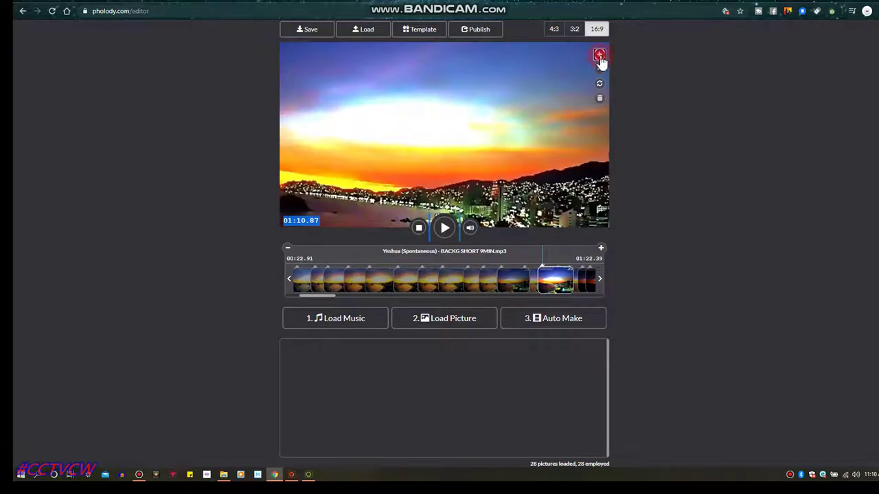
{"action": "left_click", "coordinate": [599, 56]}
{"action": "left_click_drag", "start_coordinate": [499, 133], "coordinate": [510, 123]}
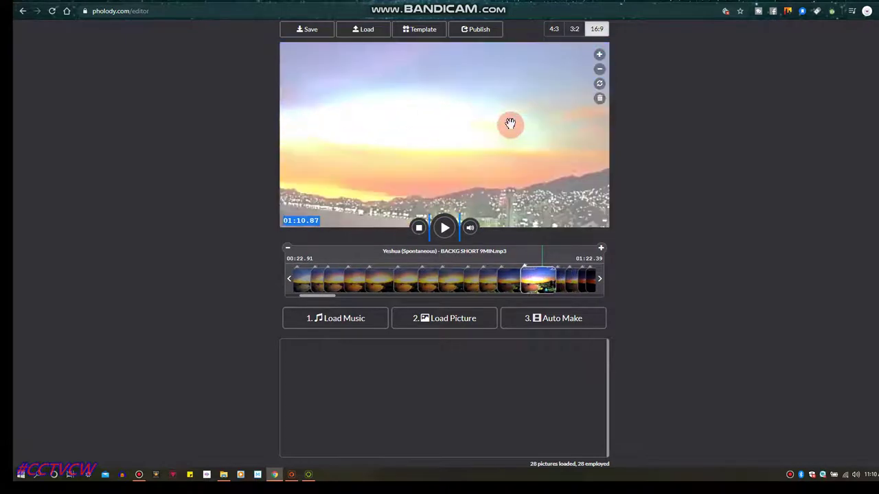
Fine-tune zoom on the 01:13.73 slide and zoom the saturated sunset out to show more skyline
{"action": "left_click", "coordinate": [599, 70]}
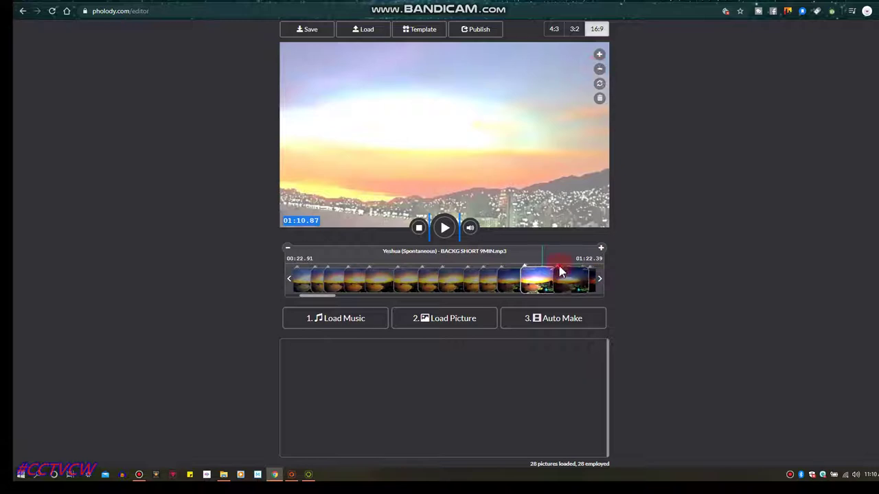
{"action": "left_click", "coordinate": [562, 276]}
{"action": "left_click", "coordinate": [599, 70]}
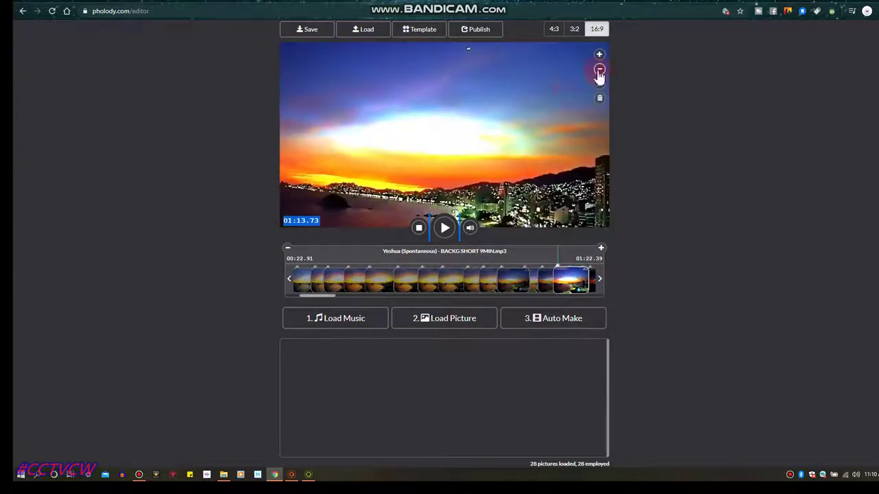
{"action": "left_click", "coordinate": [598, 70]}
{"action": "left_click", "coordinate": [598, 55]}
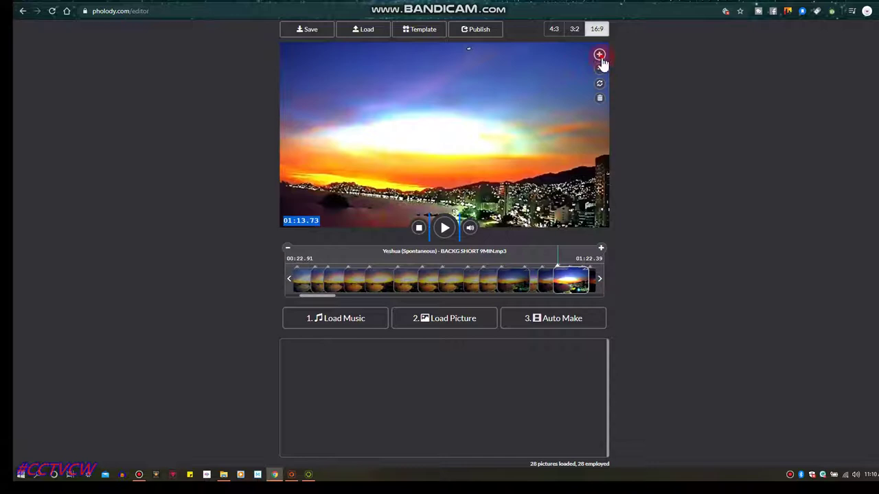
{"action": "left_click", "coordinate": [522, 159]}
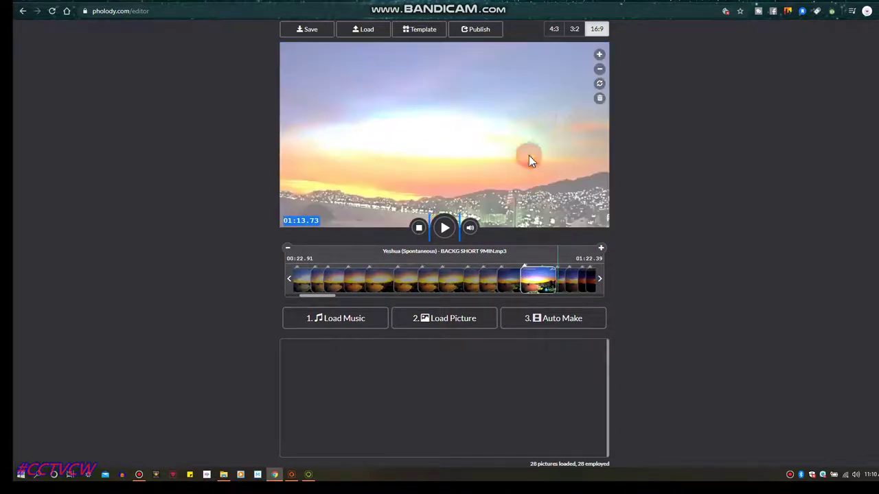
{"action": "left_click", "coordinate": [553, 243]}
{"action": "left_click", "coordinate": [559, 272]}
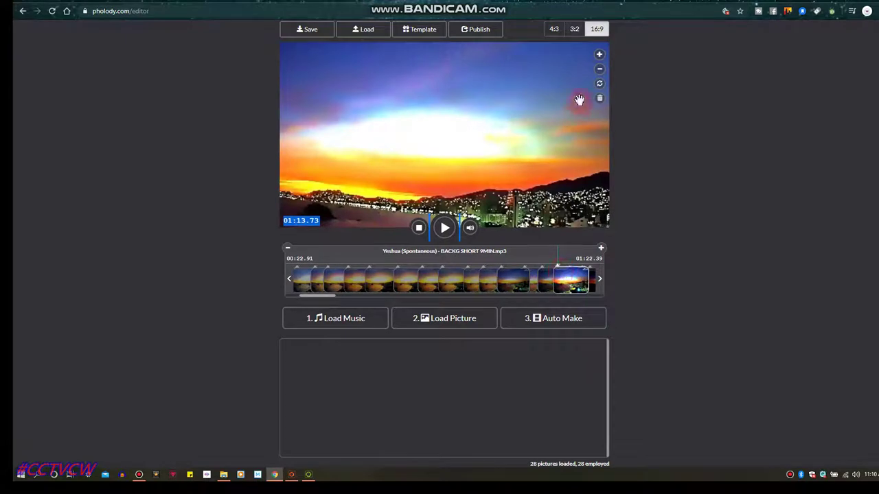
{"action": "left_click", "coordinate": [600, 70]}
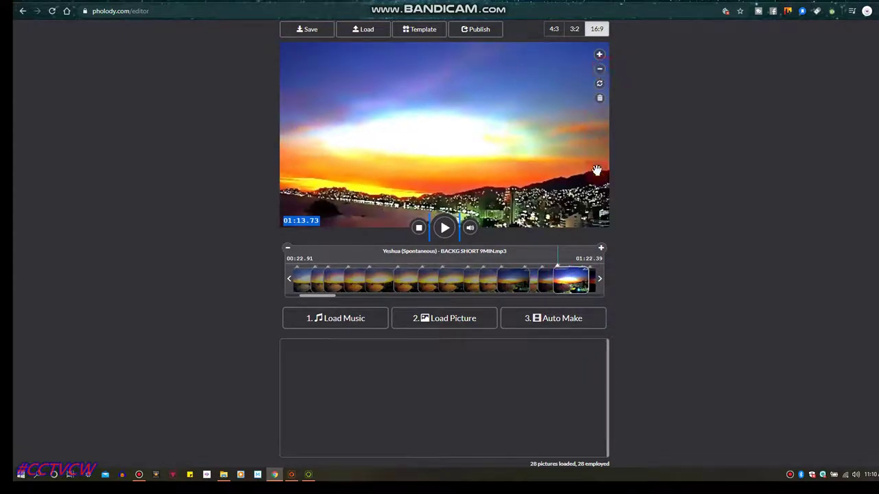
Jump the preview to the final night frame at 01:19.80 and bring up the publish options
{"action": "left_click", "coordinate": [571, 271]}
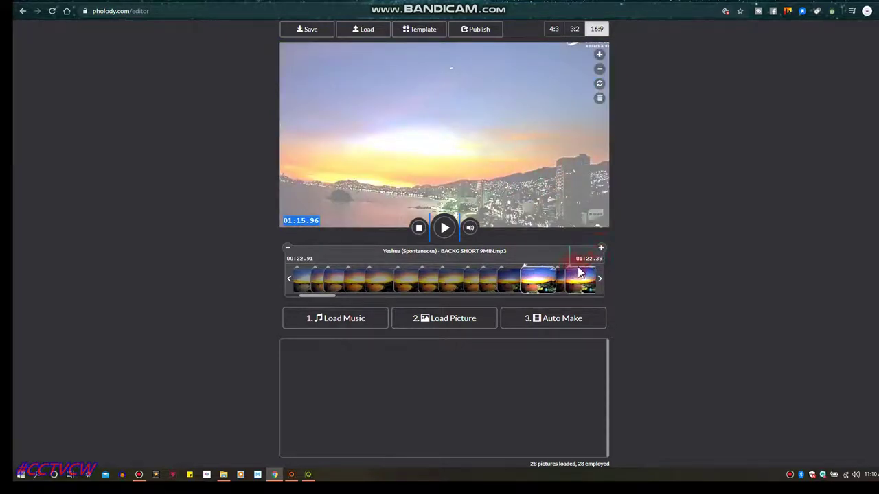
{"action": "left_click", "coordinate": [587, 280]}
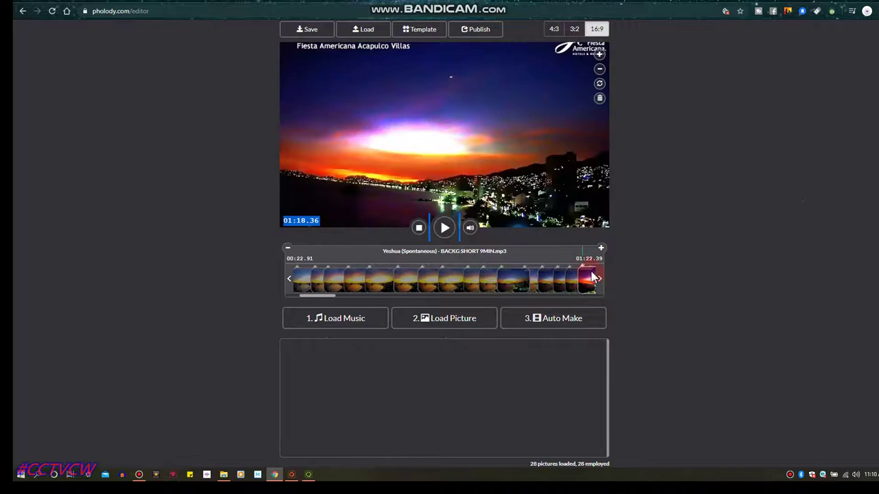
{"action": "left_click", "coordinate": [594, 275]}
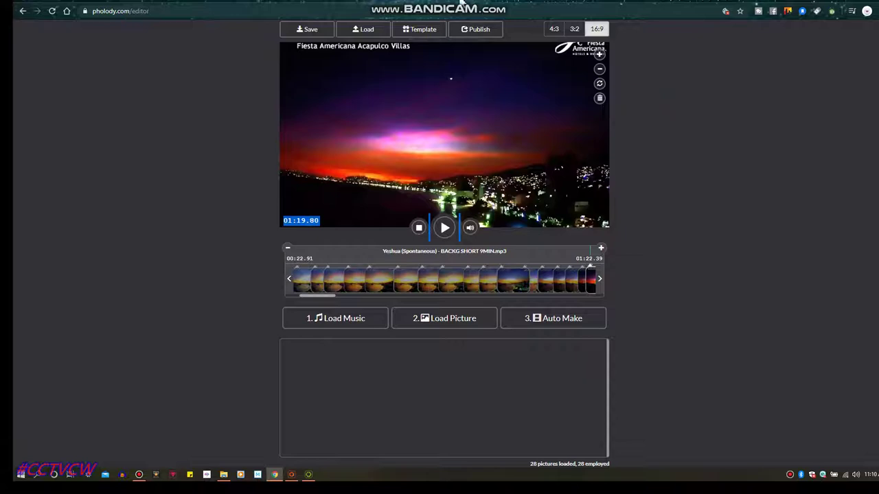
{"action": "left_click", "coordinate": [476, 30]}
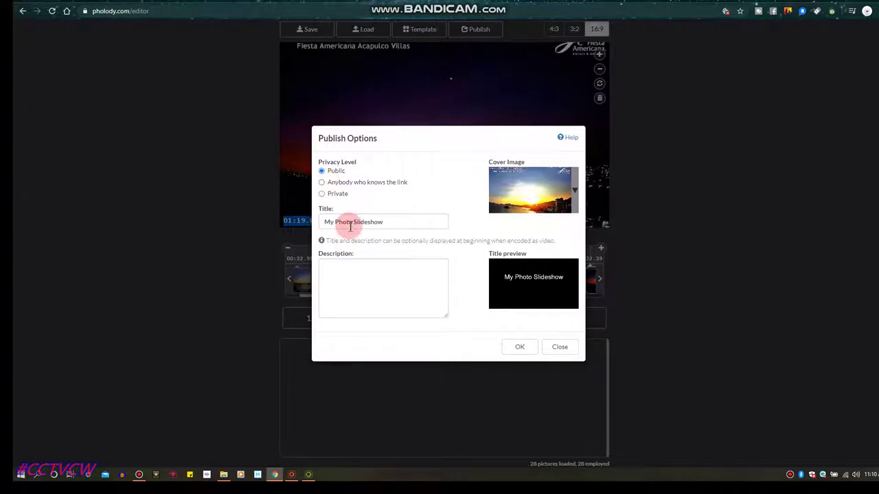
Replace the default slideshow title with ACAPULCO
{"action": "left_click_drag", "start_coordinate": [391, 220], "coordinate": [319, 228]}
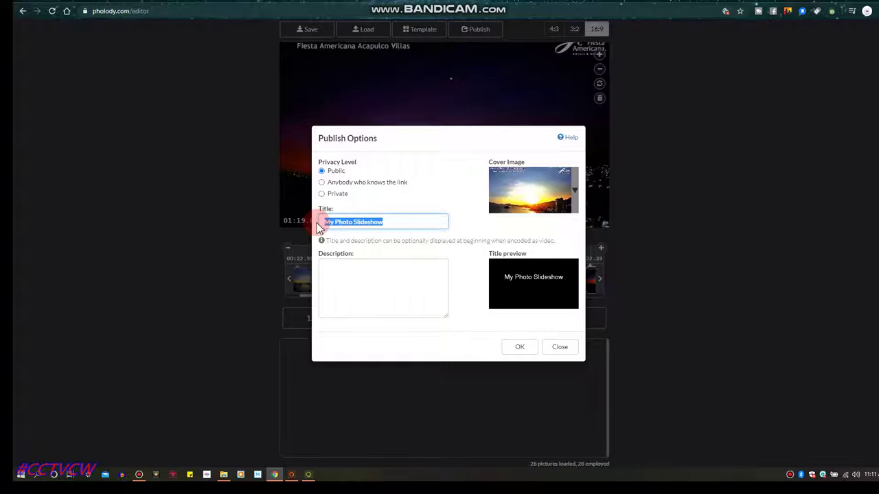
{"action": "type", "text": "A"}
{"action": "key", "text": "BackSpace"}
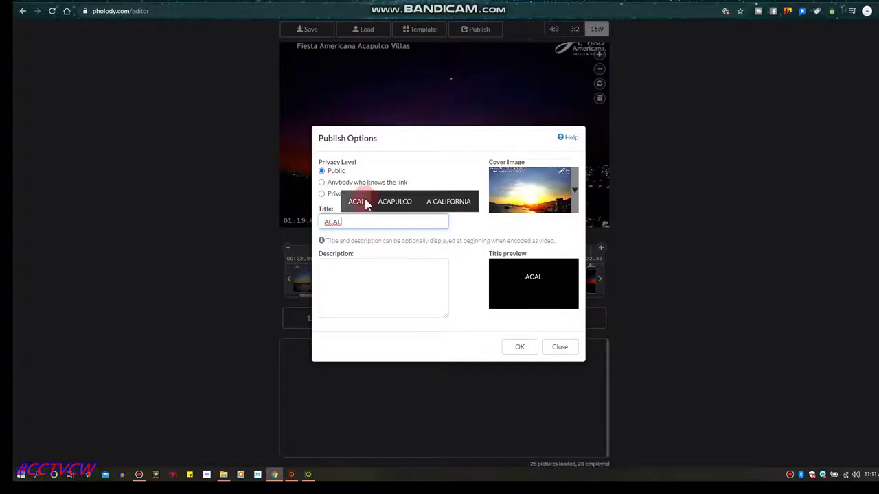
{"action": "left_click", "coordinate": [401, 205]}
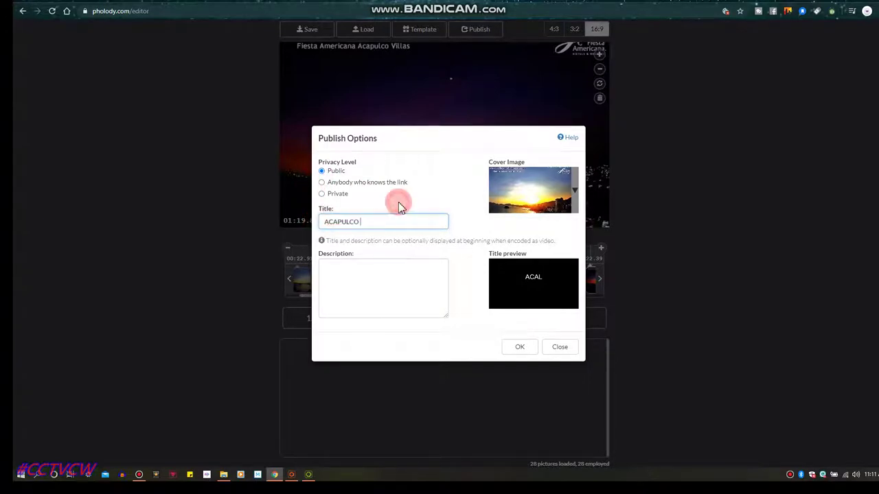
Enter the description 'FIRST VIDEO SCHOOL PHOLODY VIDEO SUNSET ACAPULCO' and publish the slideshow publicly
{"action": "left_click", "coordinate": [379, 273]}
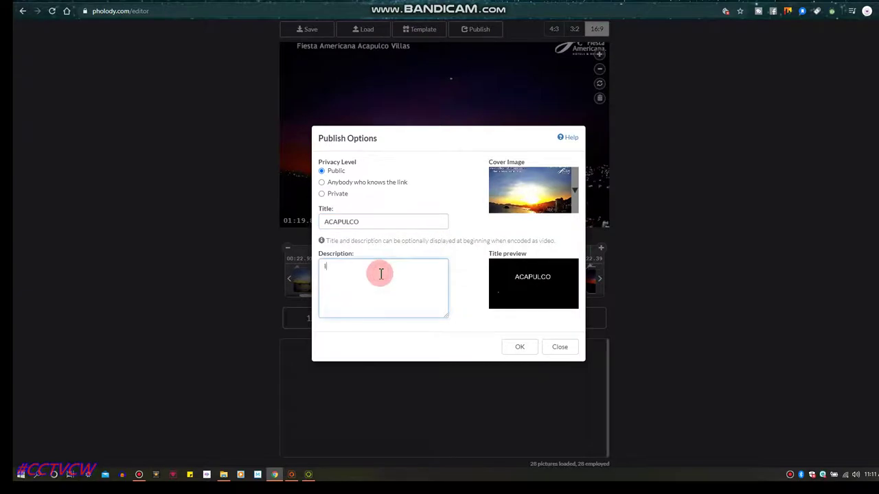
{"action": "type", "text": "I"}
{"action": "key", "text": "BackSpace"}
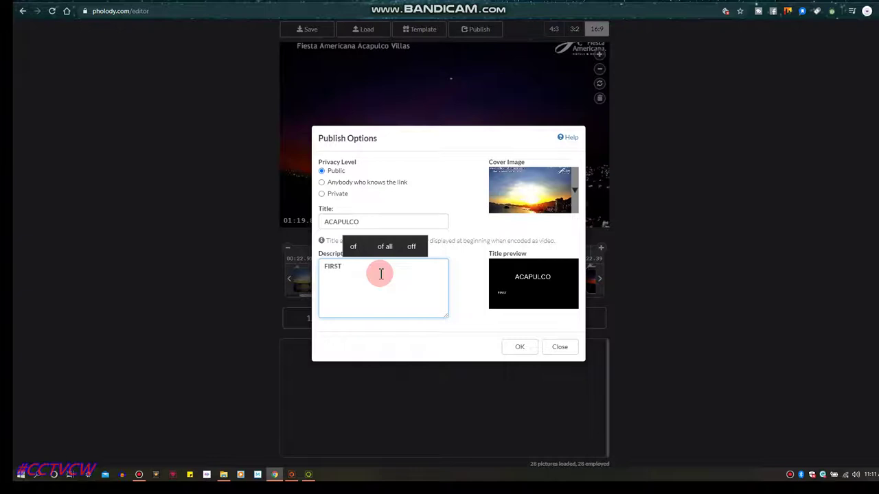
{"action": "type", "text": "FIRST VIDEO"}
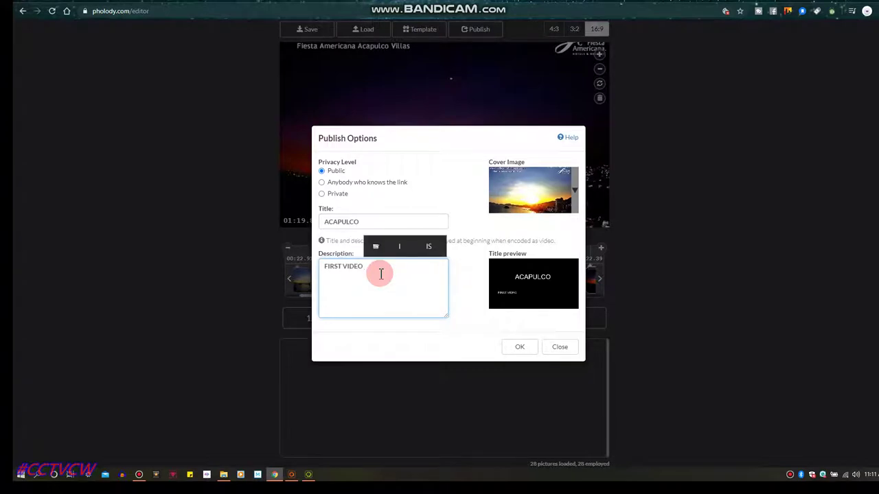
{"action": "type", "text": " SCHOOL "}
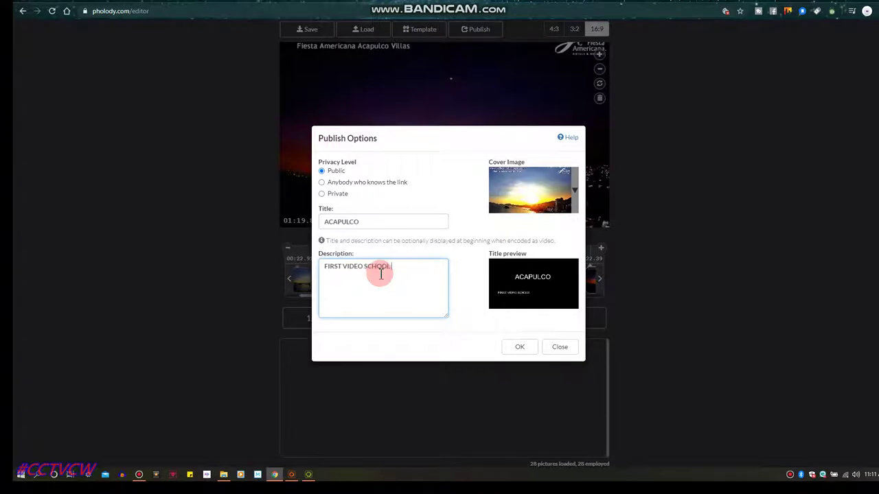
{"action": "type", "text": "PHOLODY VIDEO "}
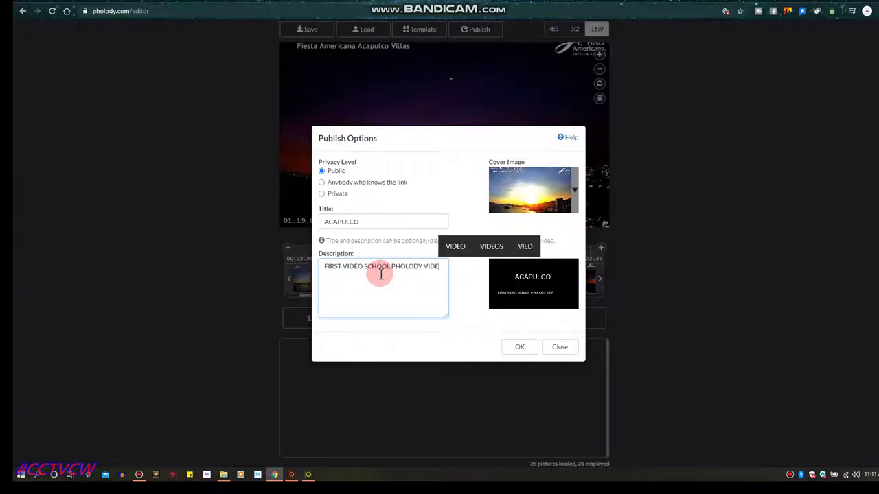
{"action": "type", "text": "SUNSET"}
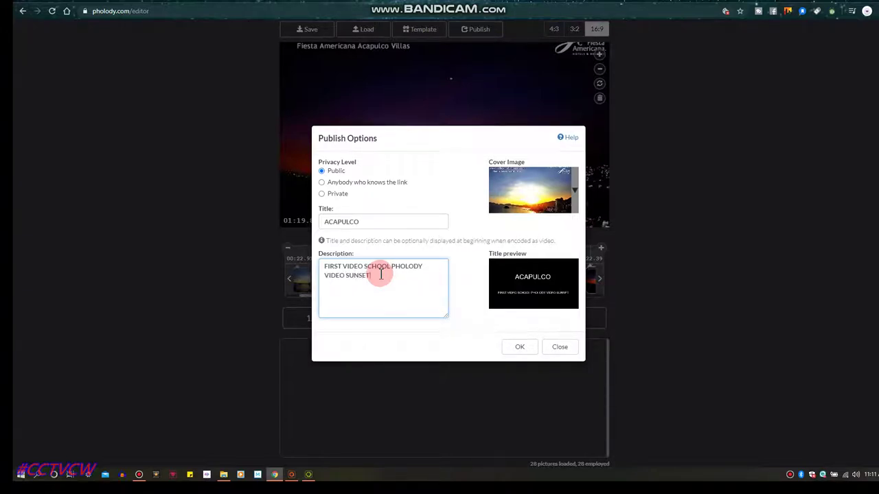
{"action": "type", "text": " ACALP"}
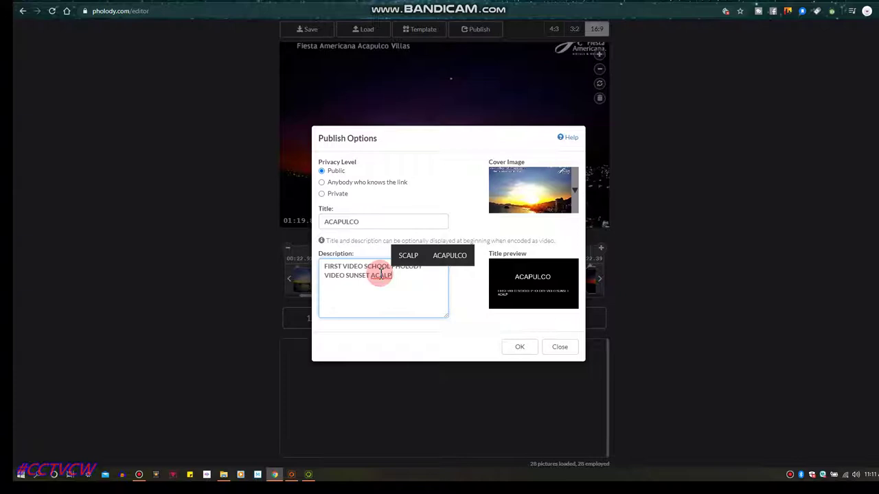
{"action": "key", "text": "BackSpace"}
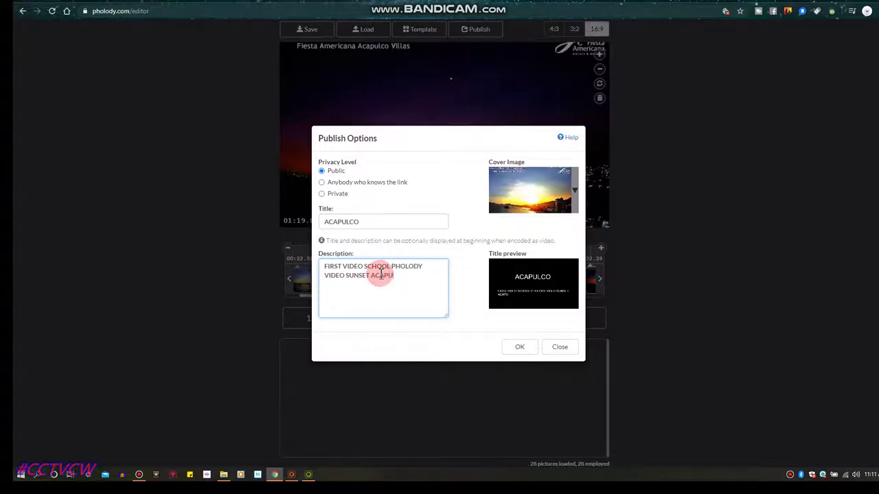
{"action": "type", "text": "LCOM"}
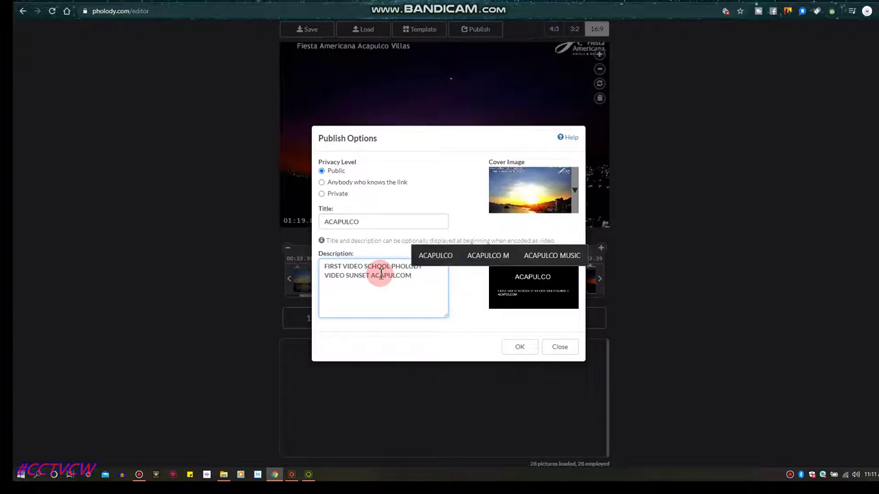
{"action": "key", "text": "BackSpace"}
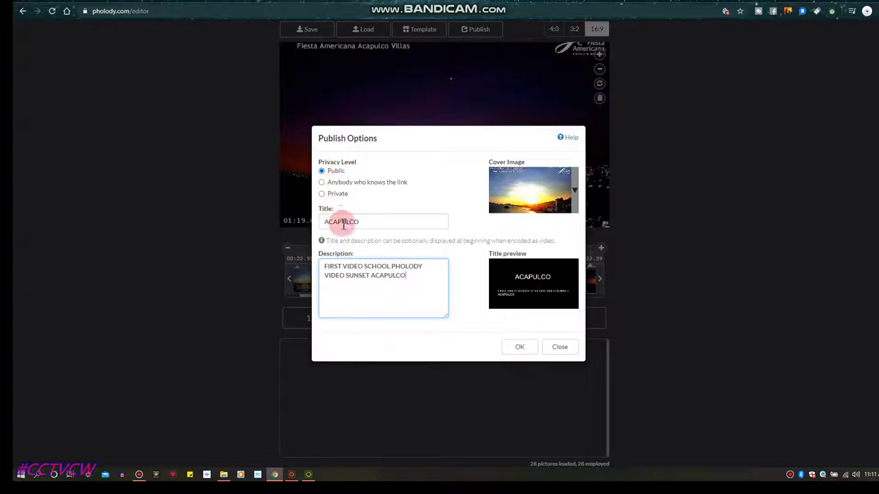
{"action": "left_click", "coordinate": [518, 348]}
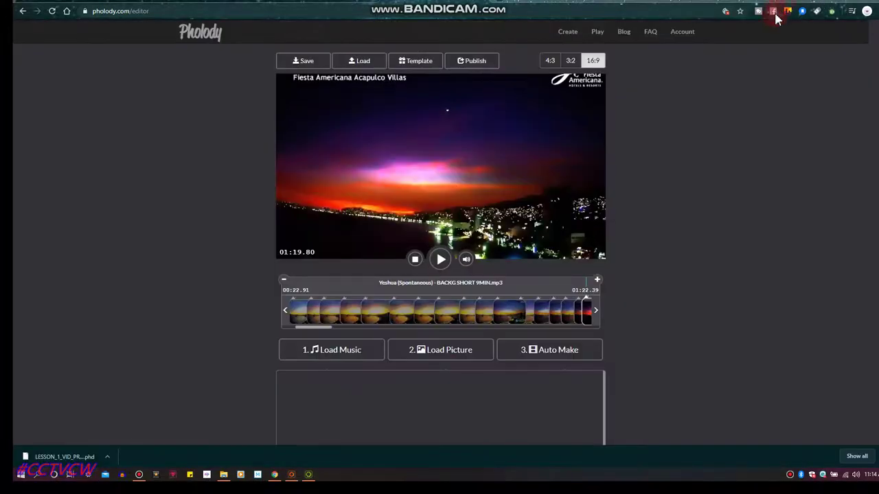
Go to the Account page and request an HD video of the ACAPULCO slideshow
{"action": "left_click", "coordinate": [684, 33]}
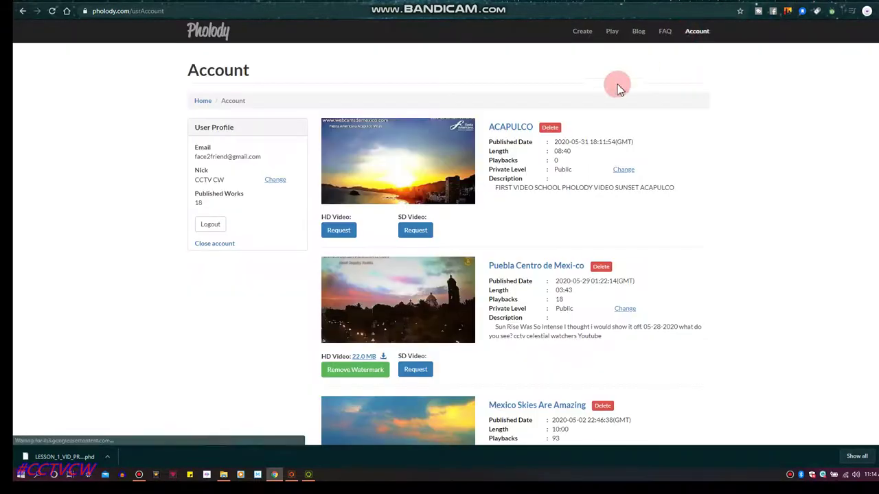
{"action": "left_click", "coordinate": [343, 236]}
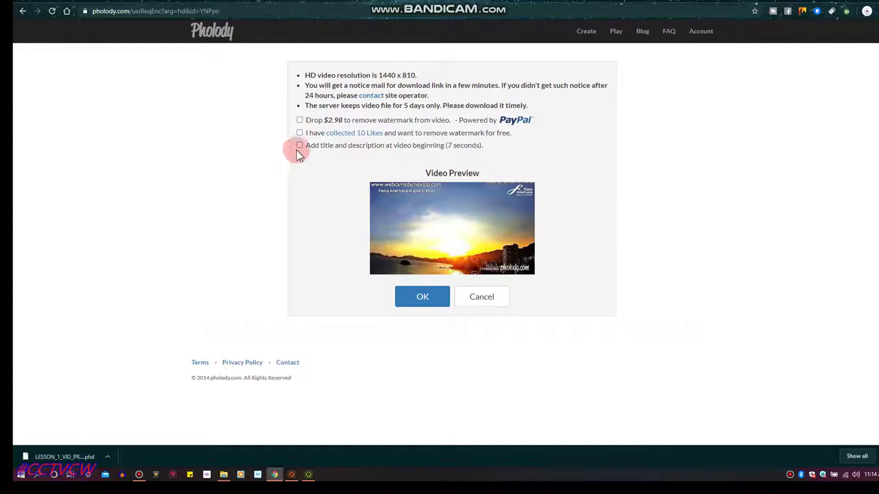
Enable the title-and-description intro and submit the ACAPULCO HD video request
{"action": "left_click", "coordinate": [299, 146]}
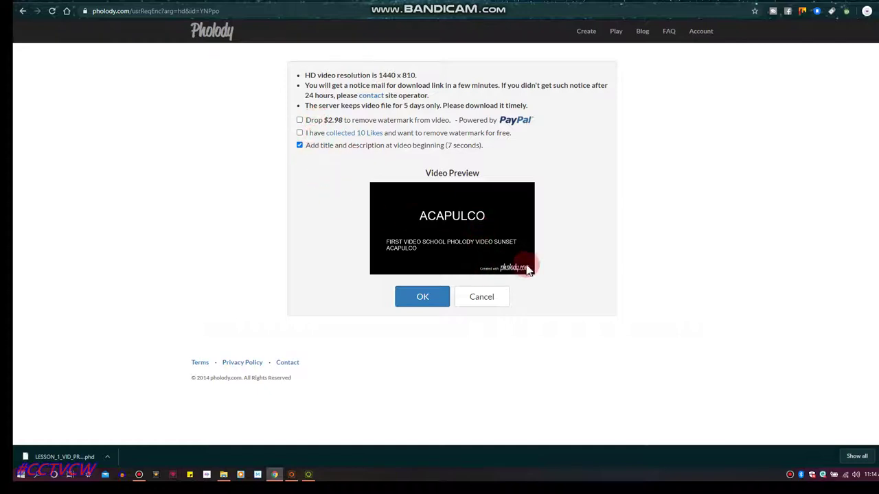
{"action": "left_click", "coordinate": [432, 301]}
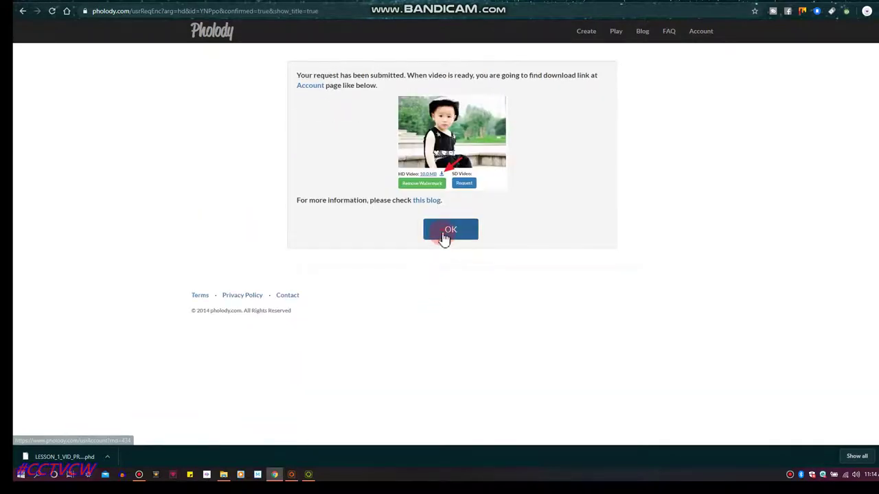
Acknowledge the HD video request confirmation
{"action": "left_click", "coordinate": [444, 237]}
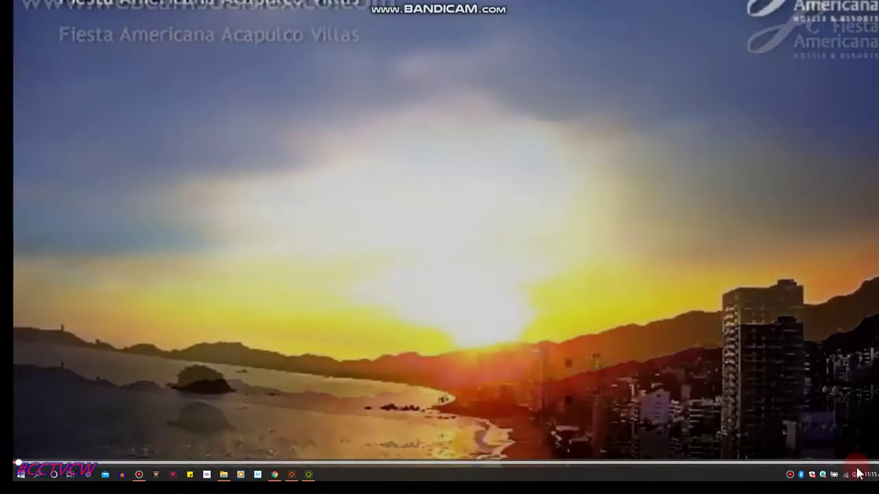
Open and close the taskbar volume controls while the sunset video plays full screen
{"action": "left_click", "coordinate": [855, 474]}
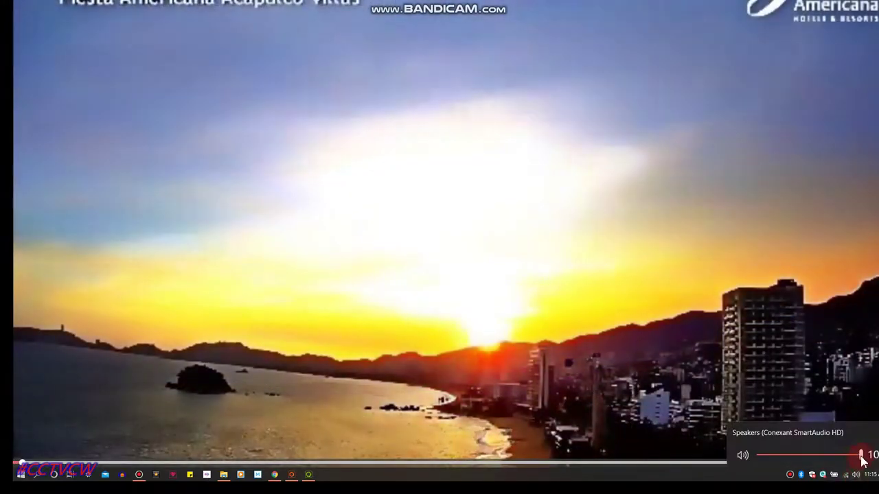
{"action": "left_click", "coordinate": [855, 475]}
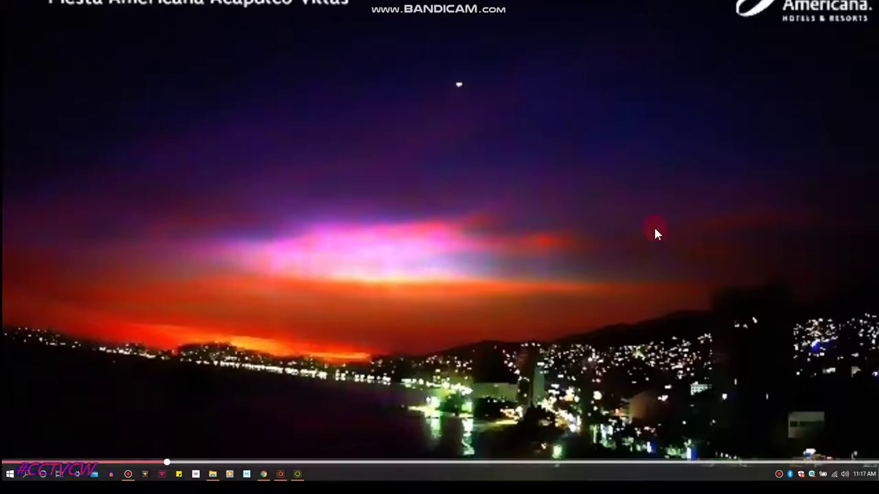
Lower the speaker volume from 100 to 81 with the taskbar slider
{"action": "left_click", "coordinate": [846, 474]}
{"action": "left_click_drag", "start_coordinate": [851, 454], "coordinate": [801, 457]}
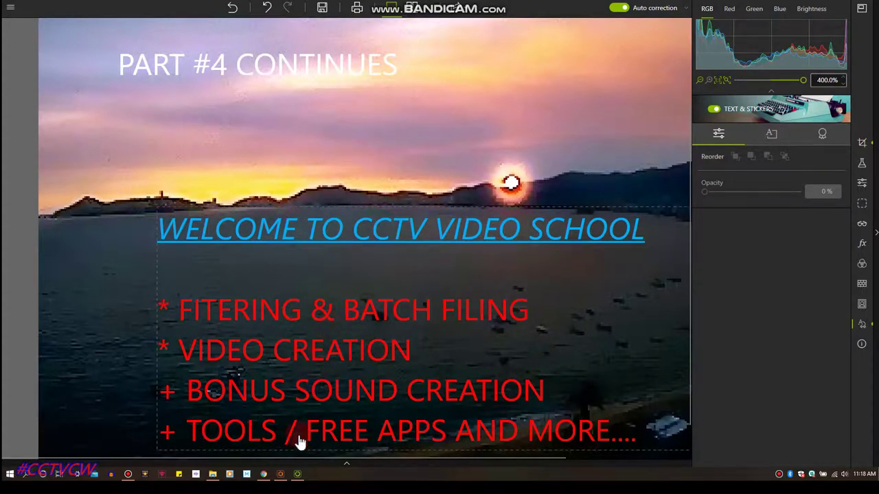
Launch the photo editor from the inPixio launcher, hide the launcher, and show the folder's photo strip
{"action": "left_click", "coordinate": [284, 476]}
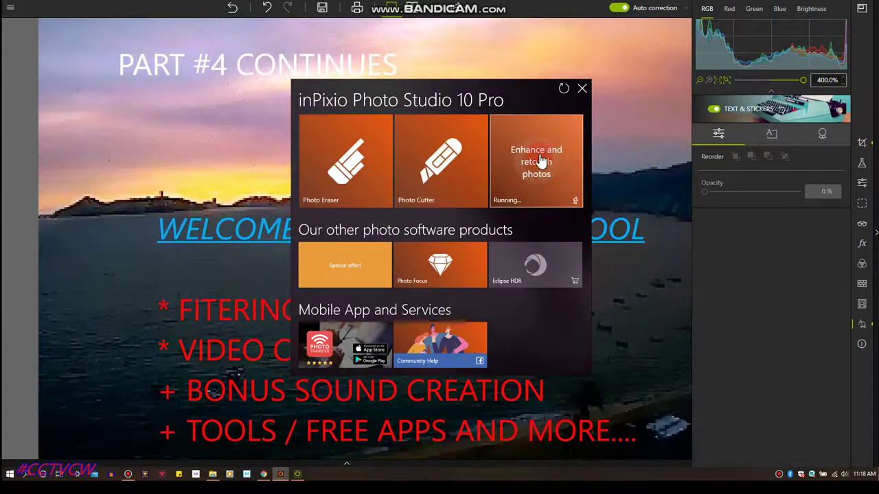
{"action": "left_click", "coordinate": [527, 187]}
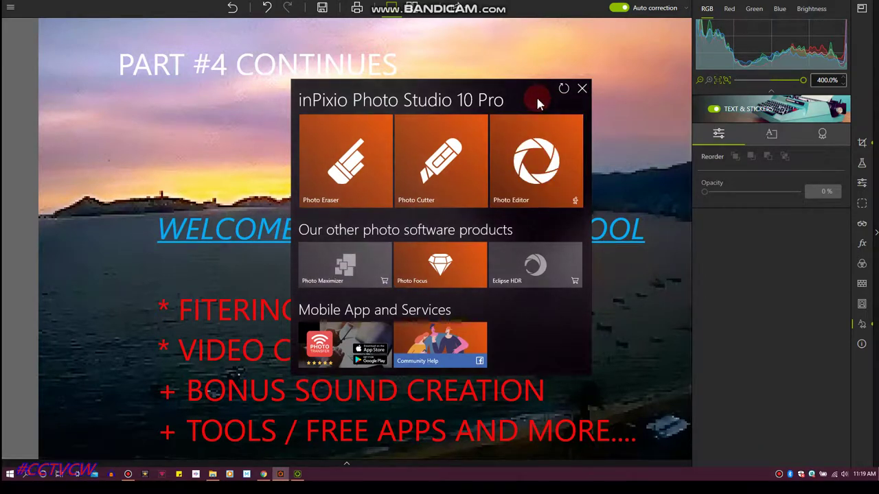
{"action": "left_click", "coordinate": [295, 475]}
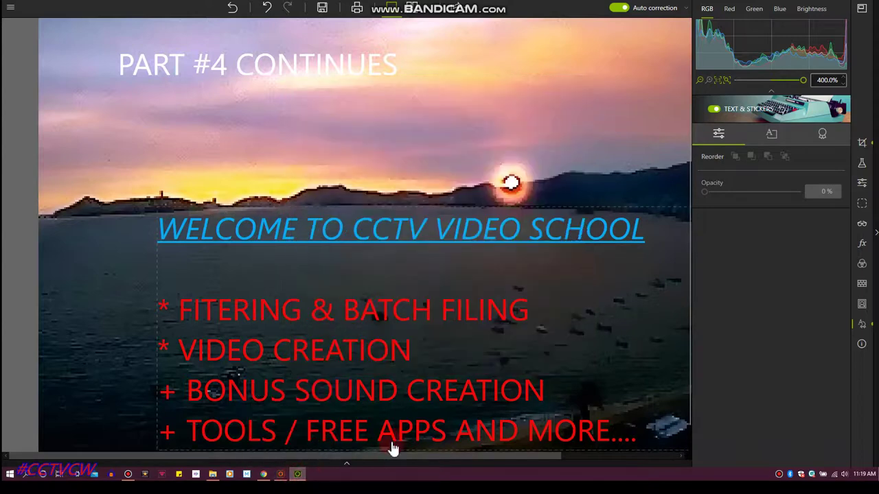
{"action": "left_click", "coordinate": [351, 465]}
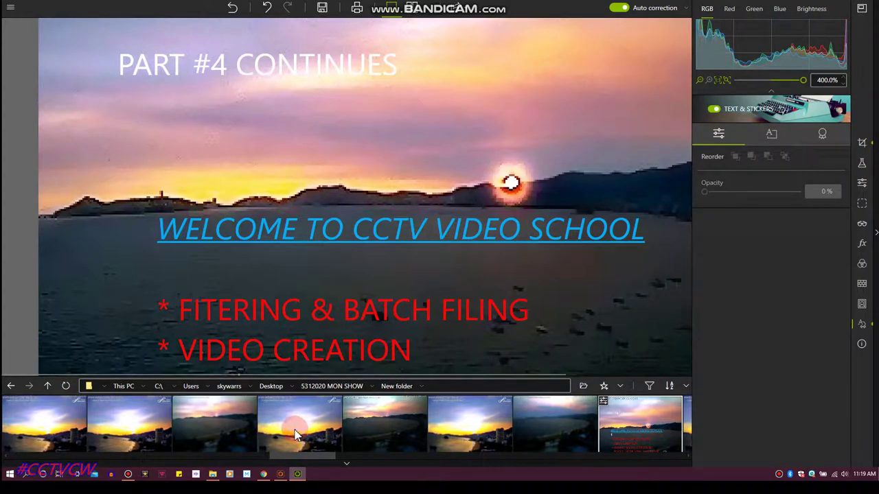
Preview the fourth, first, third and fifth webcam sunset photos in the strip
{"action": "left_click", "coordinate": [295, 434]}
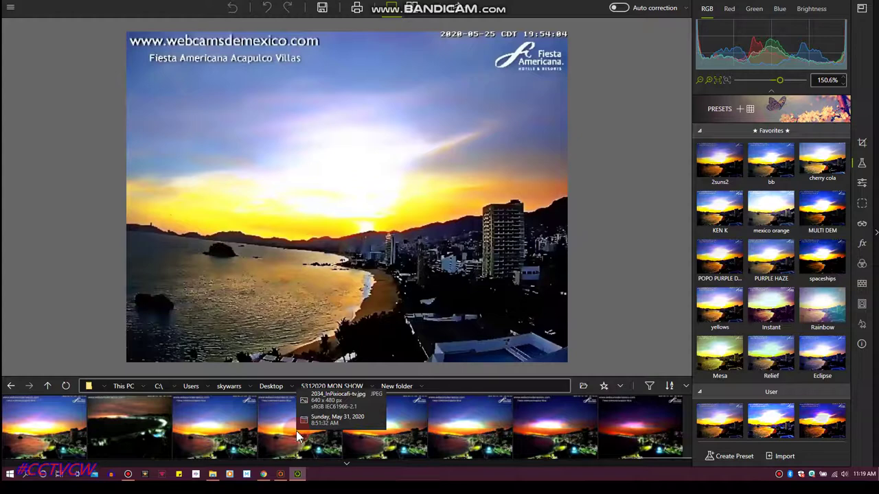
{"action": "left_click", "coordinate": [64, 427]}
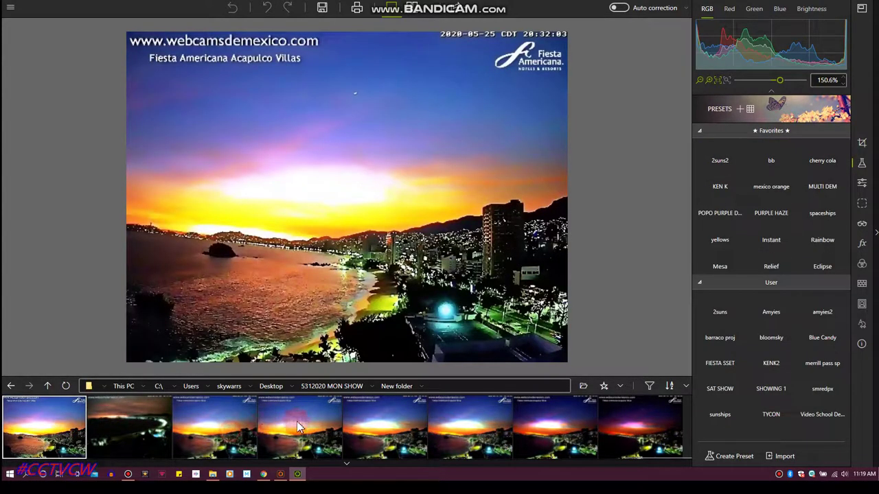
{"action": "left_click", "coordinate": [151, 429]}
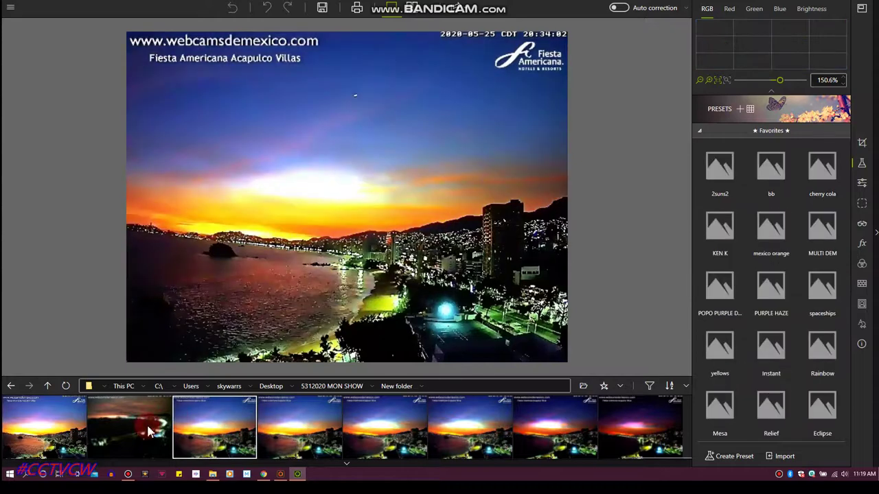
{"action": "left_click", "coordinate": [367, 440]}
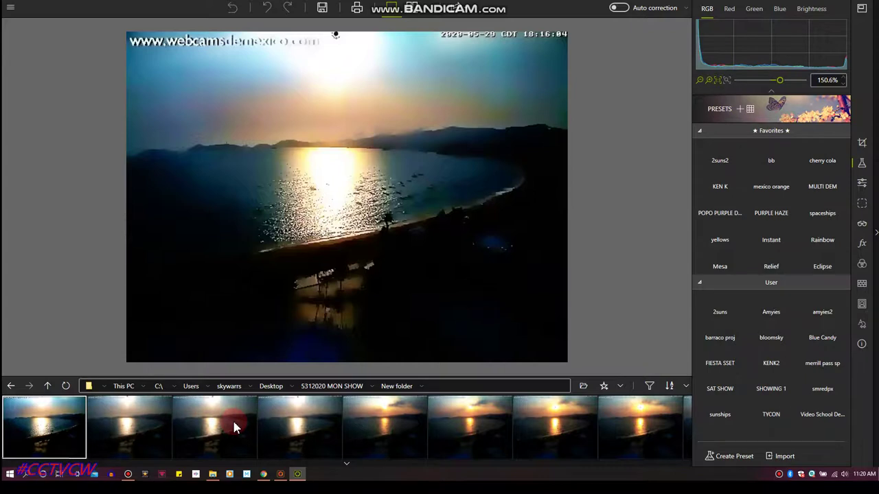
Step through the 18:20, 19:08, 19:10 and 19:16 sunset frames, zooming and panning to the sun
{"action": "key", "text": "Right"}
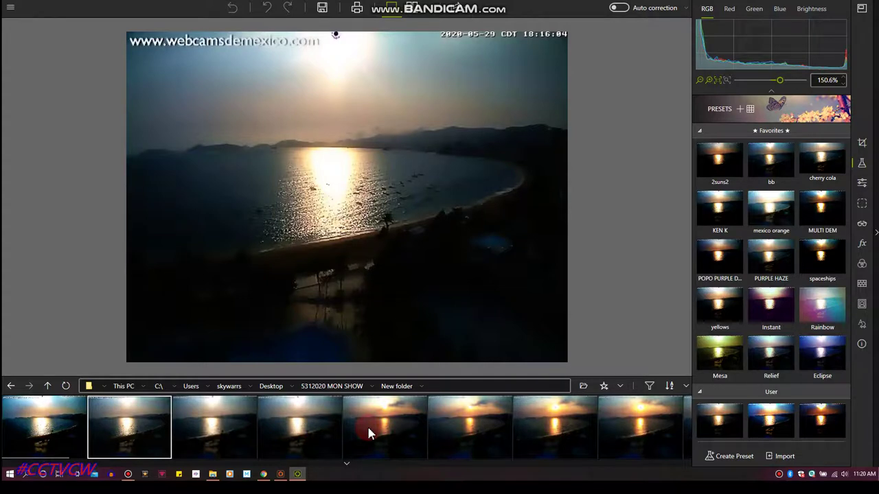
{"action": "key", "text": "Right"}
{"action": "key", "text": "Right"}
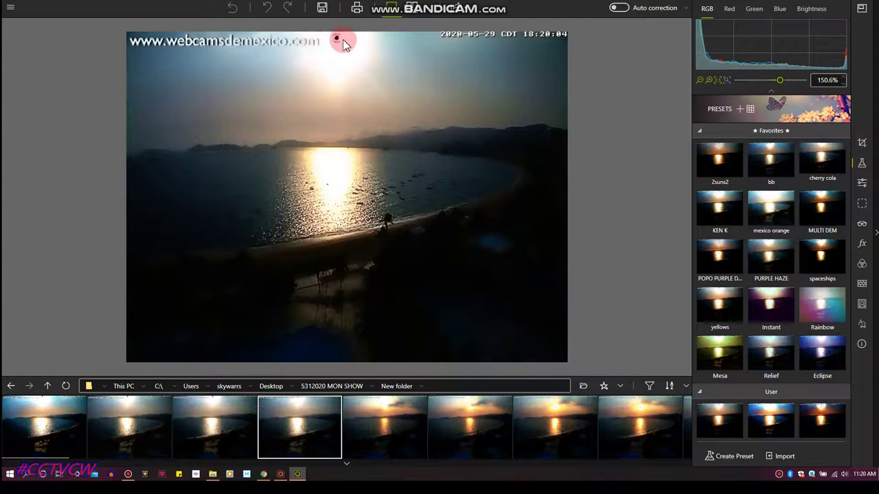
{"action": "key", "text": "Right"}
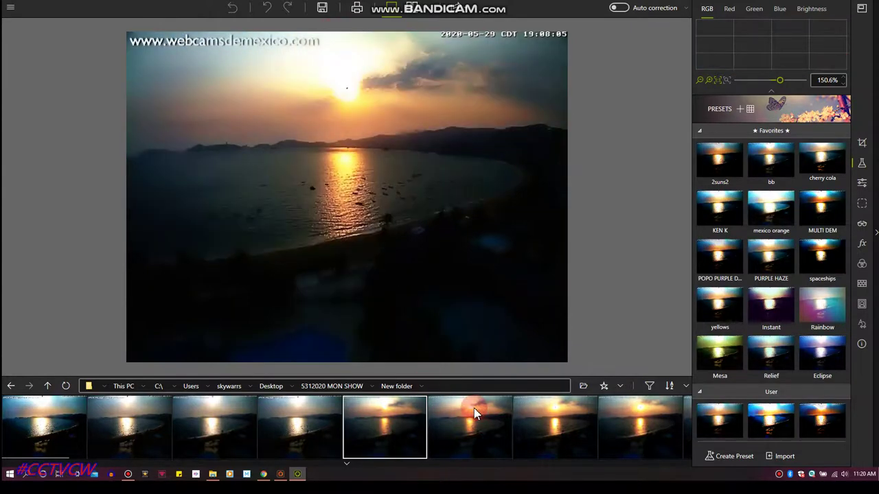
{"action": "key", "text": "Right"}
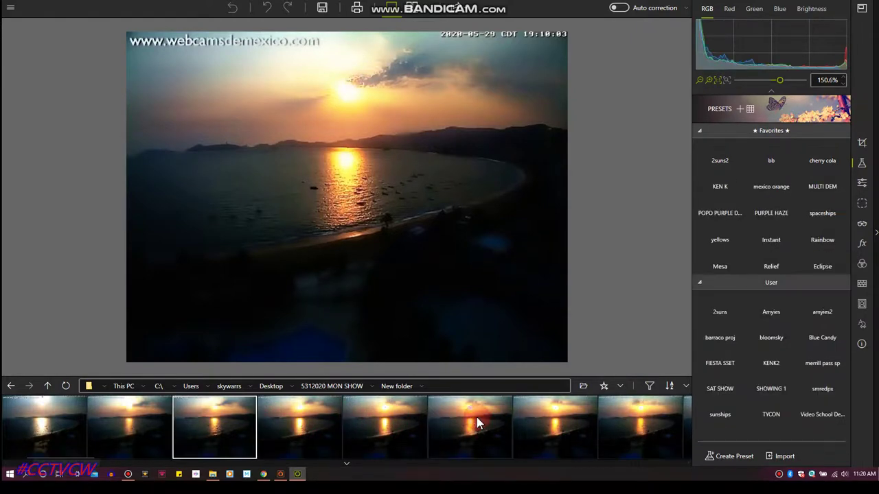
{"action": "left_click", "coordinate": [478, 424]}
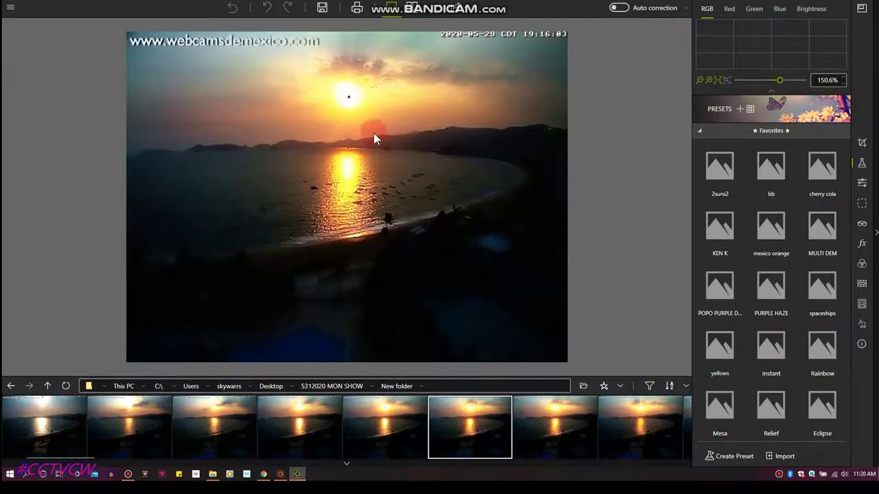
{"action": "scroll", "coordinate": [374, 136], "scroll_direction": "down", "scroll_amount": 2}
{"action": "scroll", "coordinate": [373, 133], "scroll_direction": "up", "scroll_amount": 4}
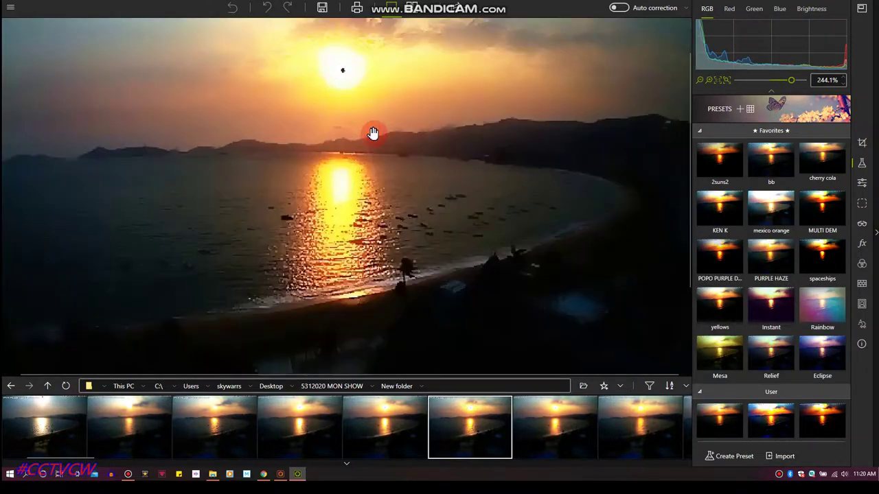
{"action": "scroll", "coordinate": [373, 133], "scroll_direction": "up", "scroll_amount": 3}
{"action": "left_click_drag", "start_coordinate": [378, 199], "coordinate": [398, 199]}
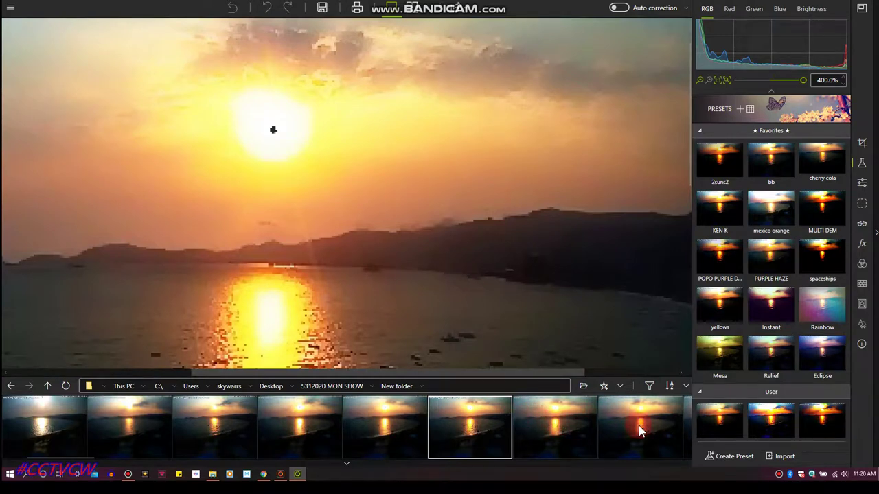
Inspect the 19:18 and 19:20 sunset shots, ending on the 19:24:03 photo
{"action": "key", "text": "Right"}
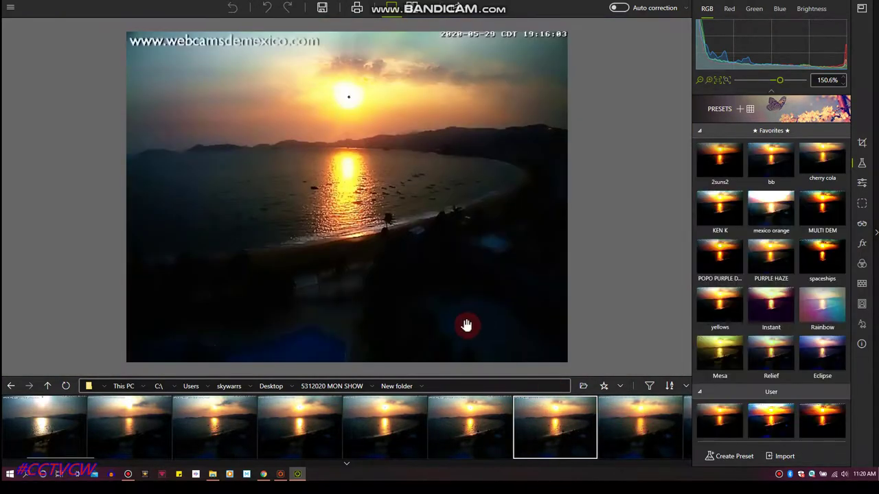
{"action": "scroll", "coordinate": [430, 265], "scroll_direction": "up", "scroll_amount": 1}
{"action": "scroll", "coordinate": [430, 264], "scroll_direction": "down", "scroll_amount": 1}
{"action": "left_click", "coordinate": [633, 431]}
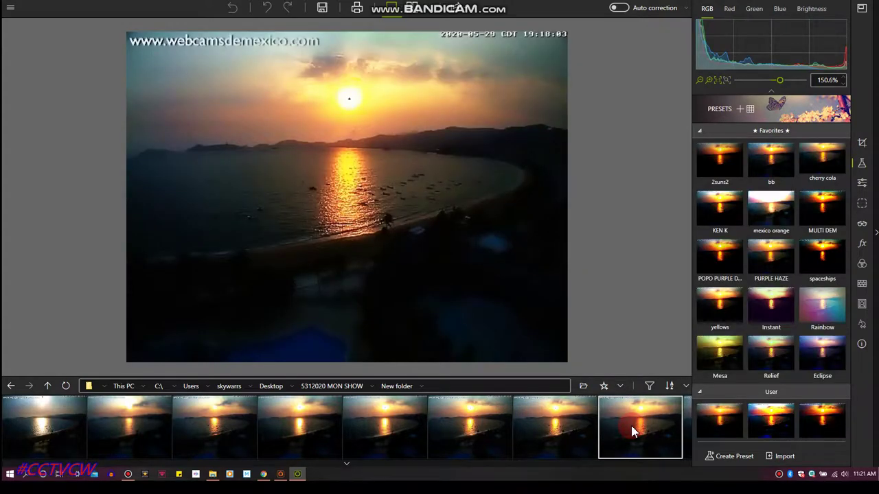
{"action": "scroll", "coordinate": [604, 432], "scroll_direction": "down", "scroll_amount": 2}
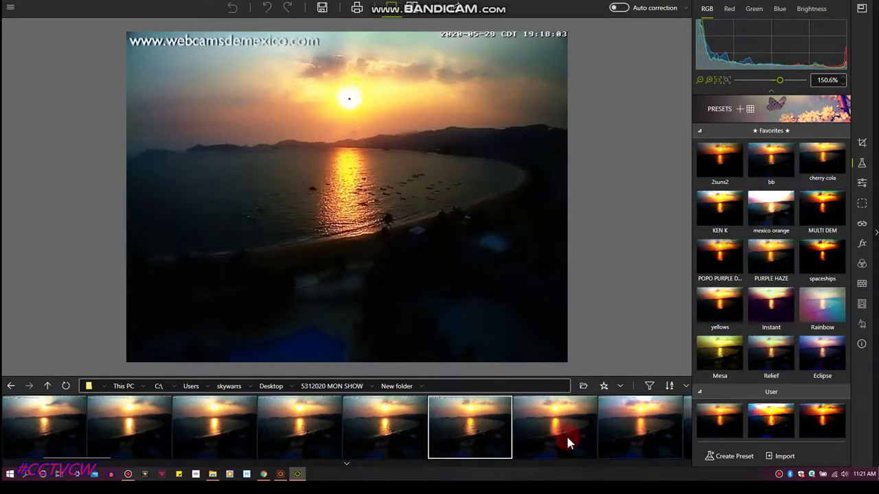
{"action": "left_click", "coordinate": [567, 442]}
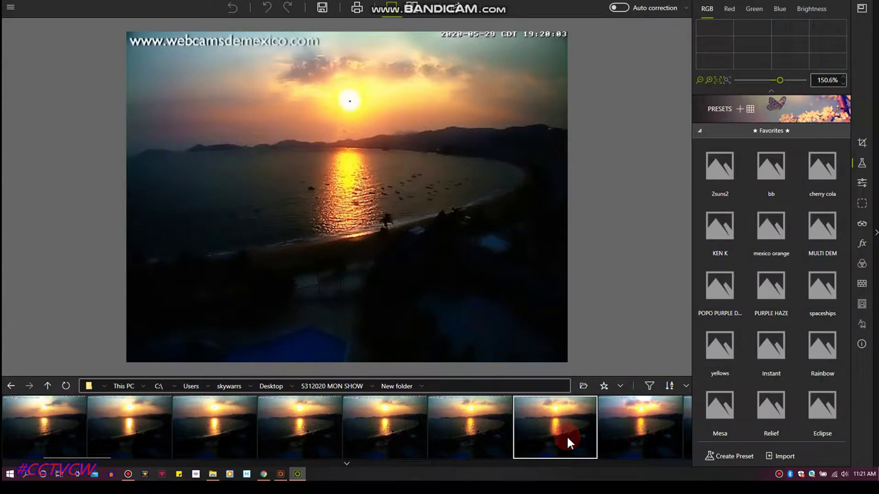
{"action": "scroll", "coordinate": [623, 422], "scroll_direction": "down", "scroll_amount": 1}
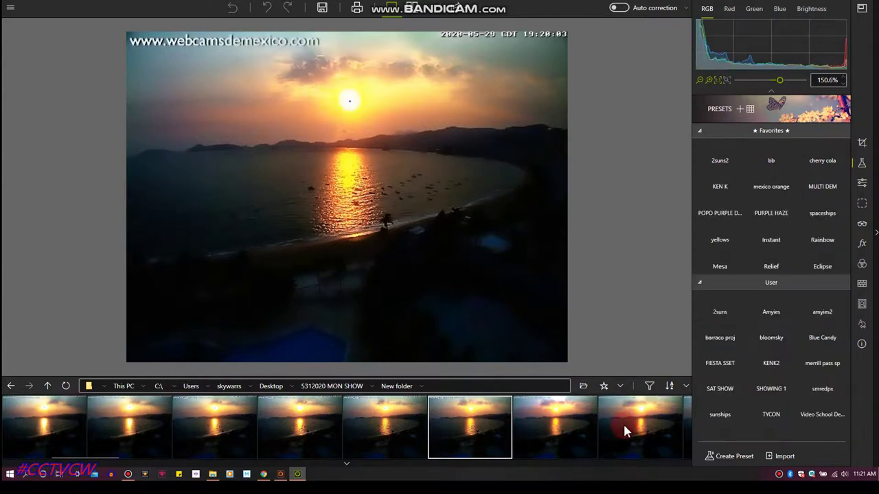
{"action": "left_click", "coordinate": [623, 426]}
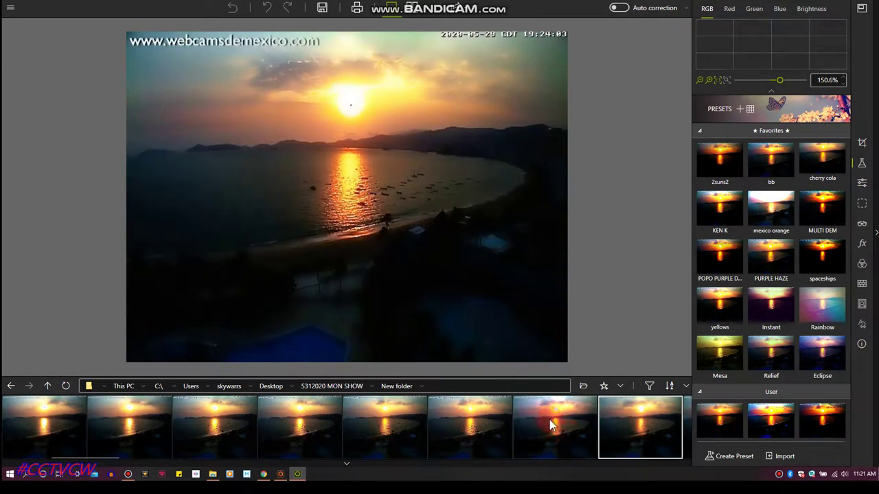
{"action": "scroll", "coordinate": [263, 70], "scroll_direction": "up", "scroll_amount": 5}
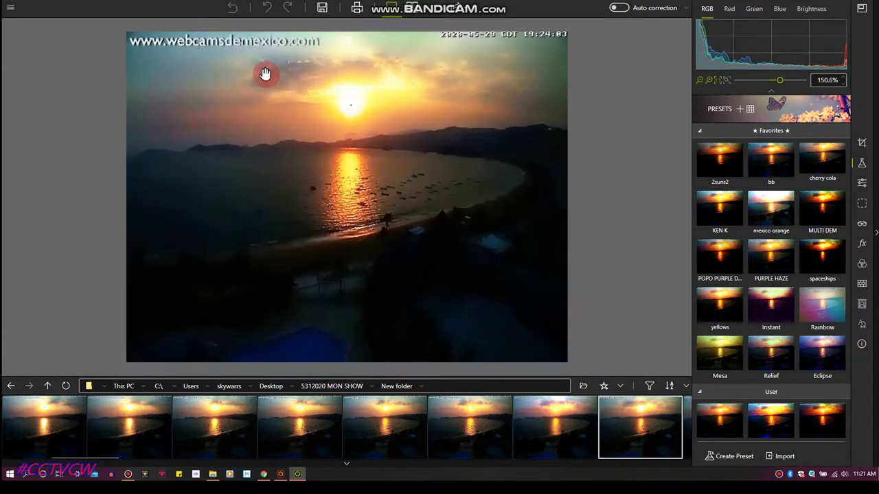
{"action": "scroll", "coordinate": [265, 74], "scroll_direction": "up", "scroll_amount": 1}
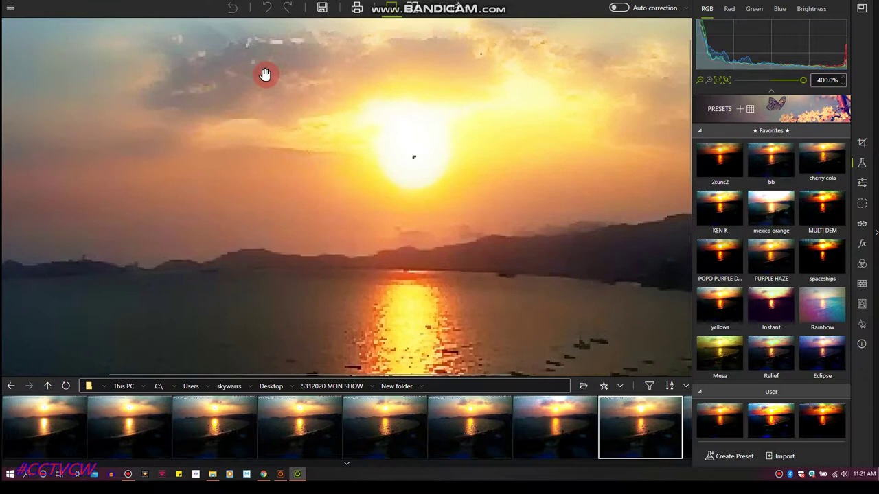
{"action": "scroll", "coordinate": [263, 79], "scroll_direction": "down", "scroll_amount": 2}
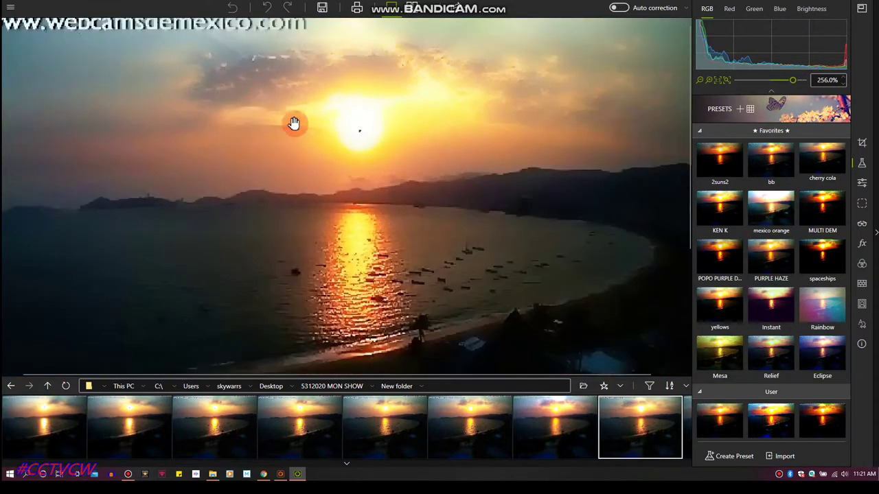
Crop the 19:24 sunset to a custom 598 x 360 px area, trimming the dark foreground
{"action": "left_click", "coordinate": [861, 144]}
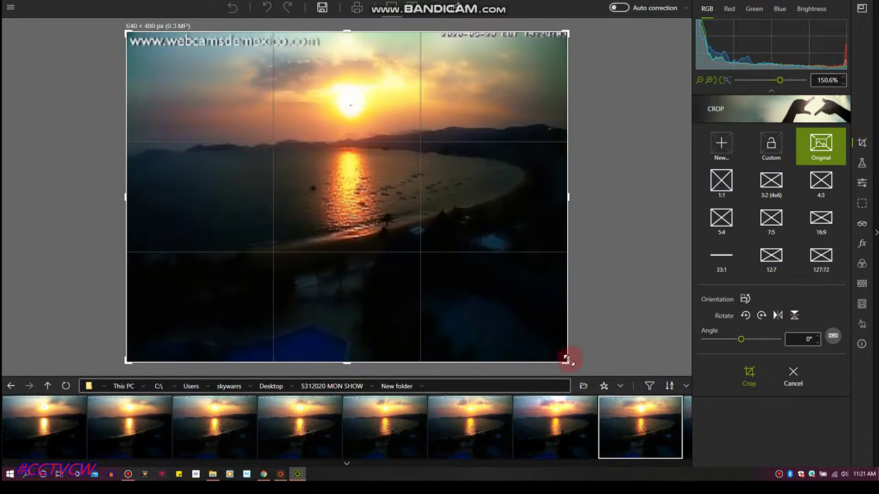
{"action": "left_click_drag", "start_coordinate": [567, 359], "coordinate": [526, 289]}
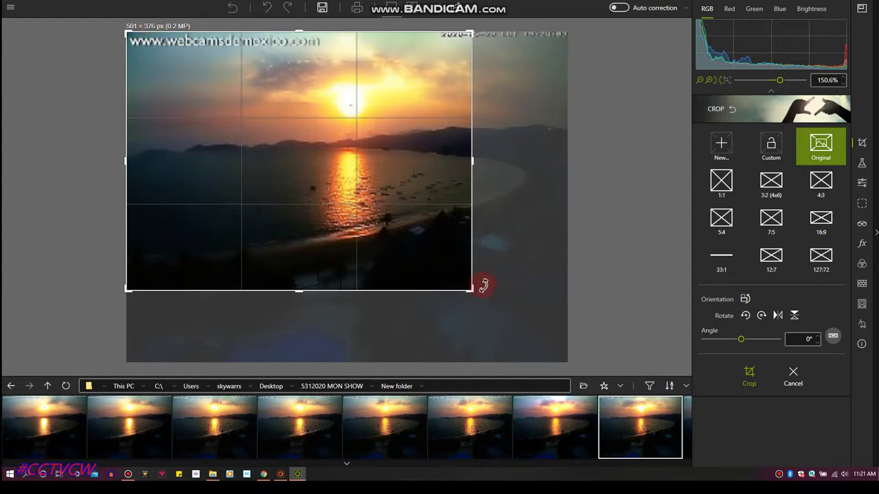
{"action": "left_click_drag", "start_coordinate": [469, 288], "coordinate": [575, 320]}
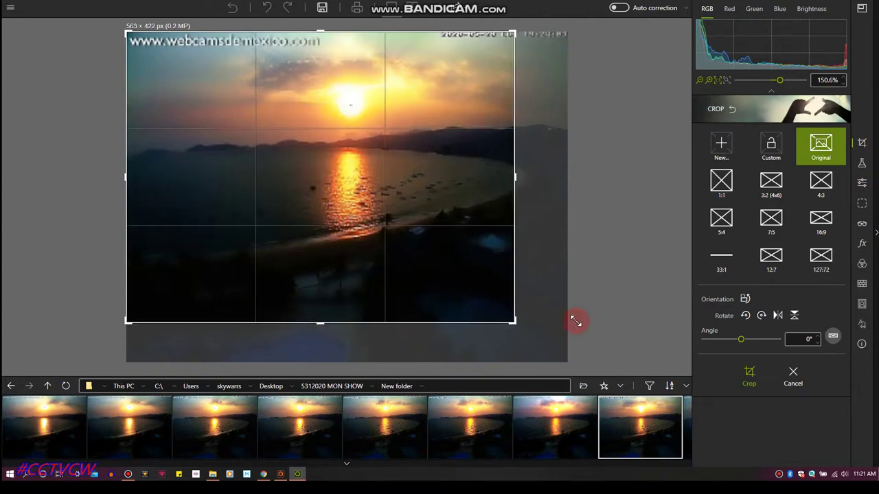
{"action": "left_click", "coordinate": [769, 143]}
{"action": "left_click_drag", "start_coordinate": [514, 320], "coordinate": [538, 280]}
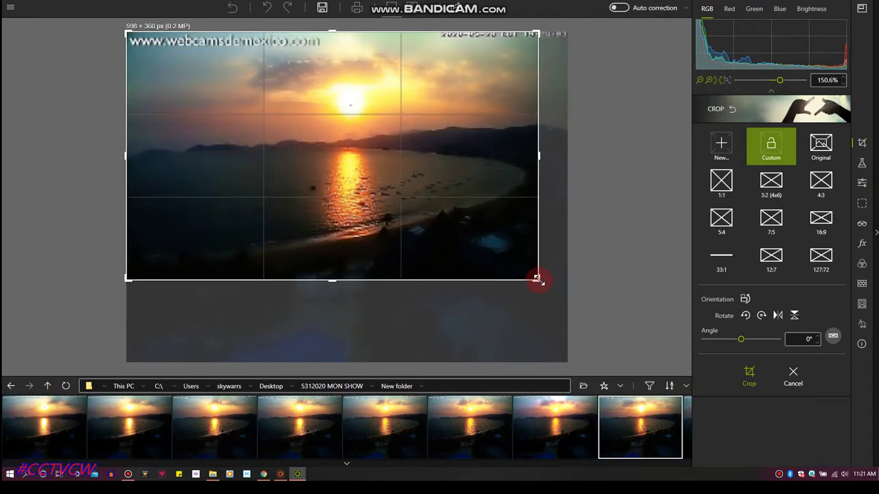
{"action": "left_click", "coordinate": [751, 374]}
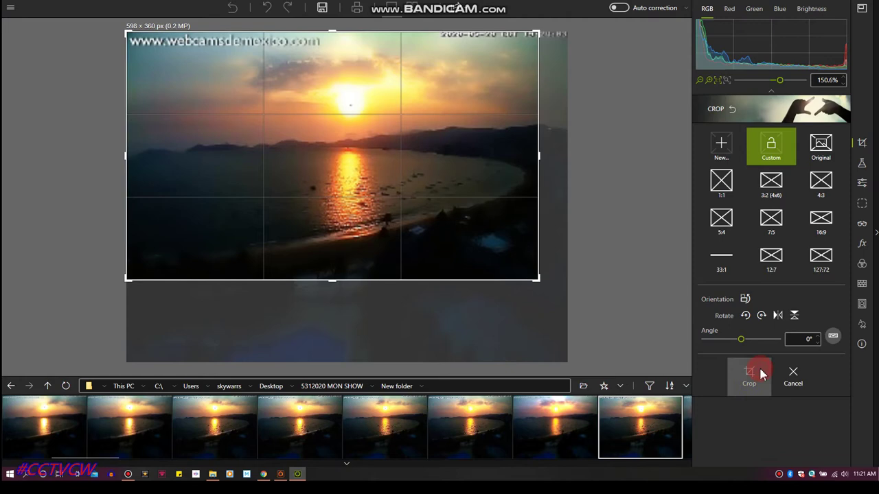